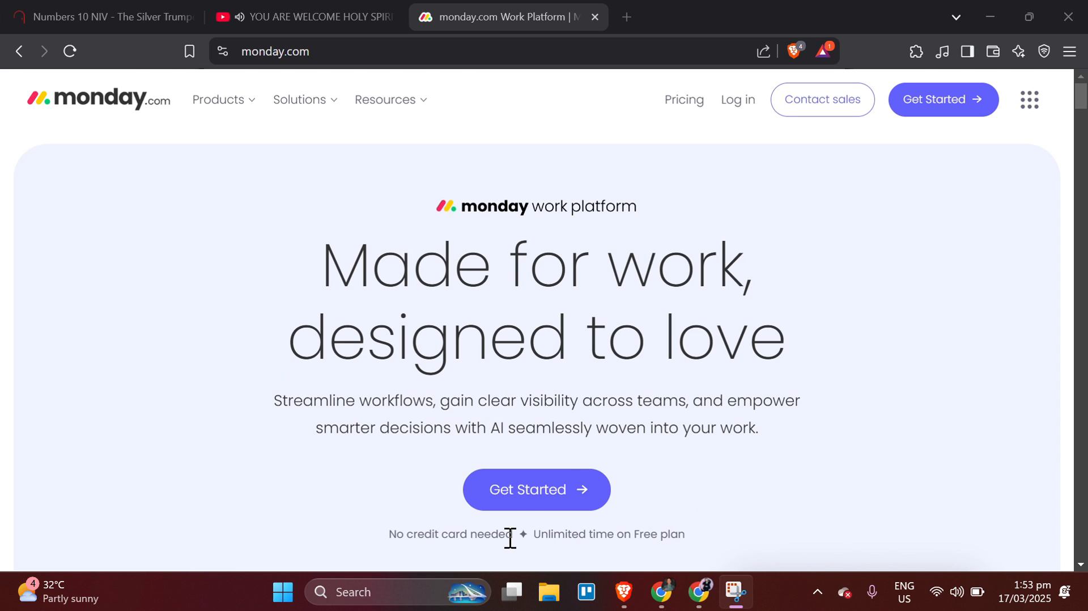
# - Start signing up for monday.com from the homepage
pyautogui.click(522, 490)
pyautogui.click(522, 489)
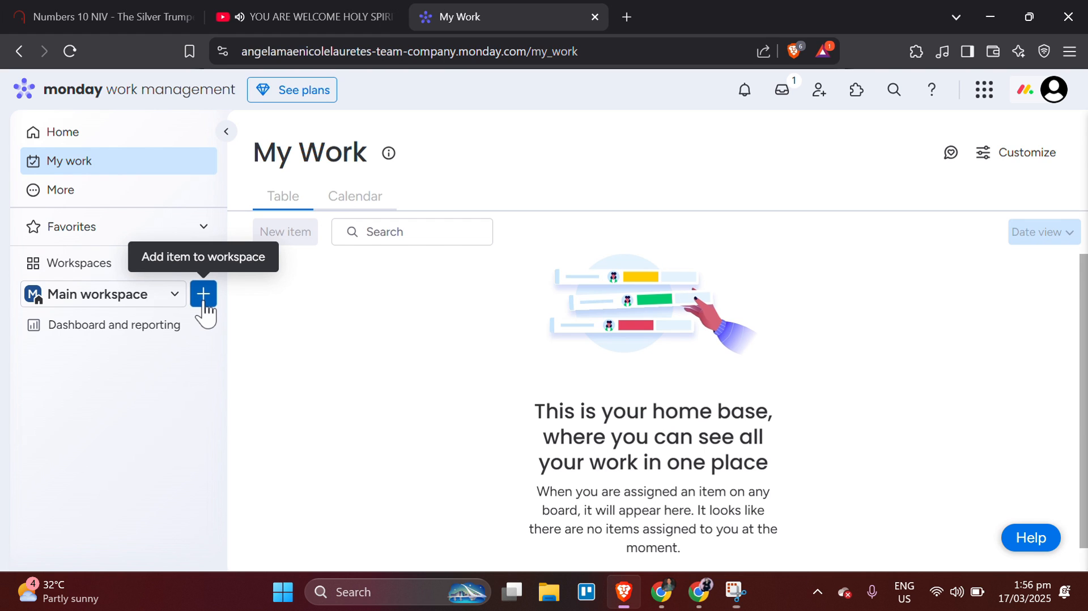
# - Create a main board named Project A Building Construction for managing items in the Main workspace, and dismiss the introductory guide
pyautogui.click(204, 297)
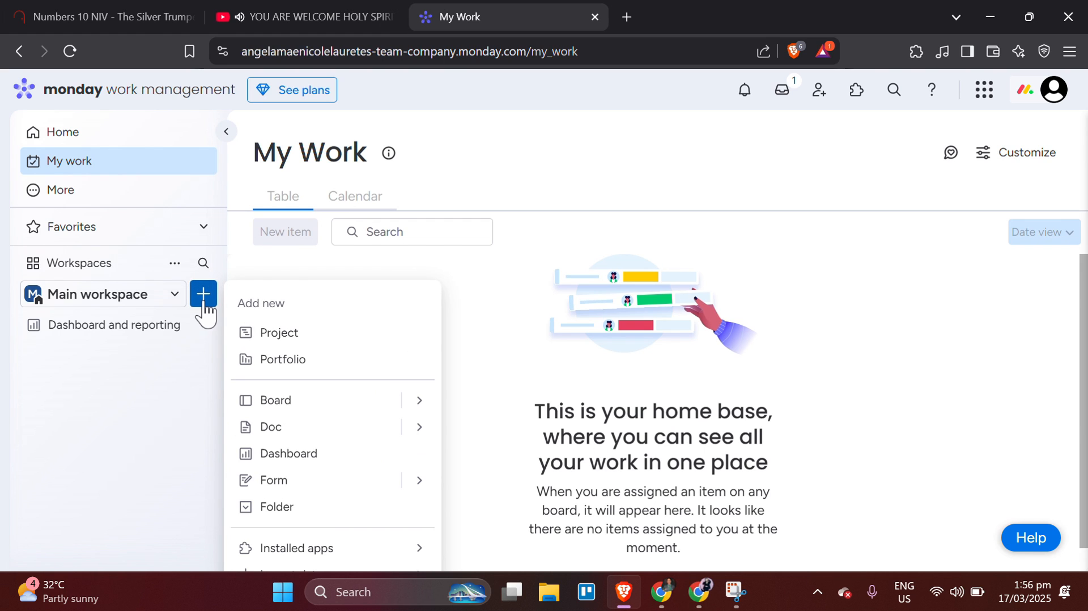
pyautogui.click(306, 401)
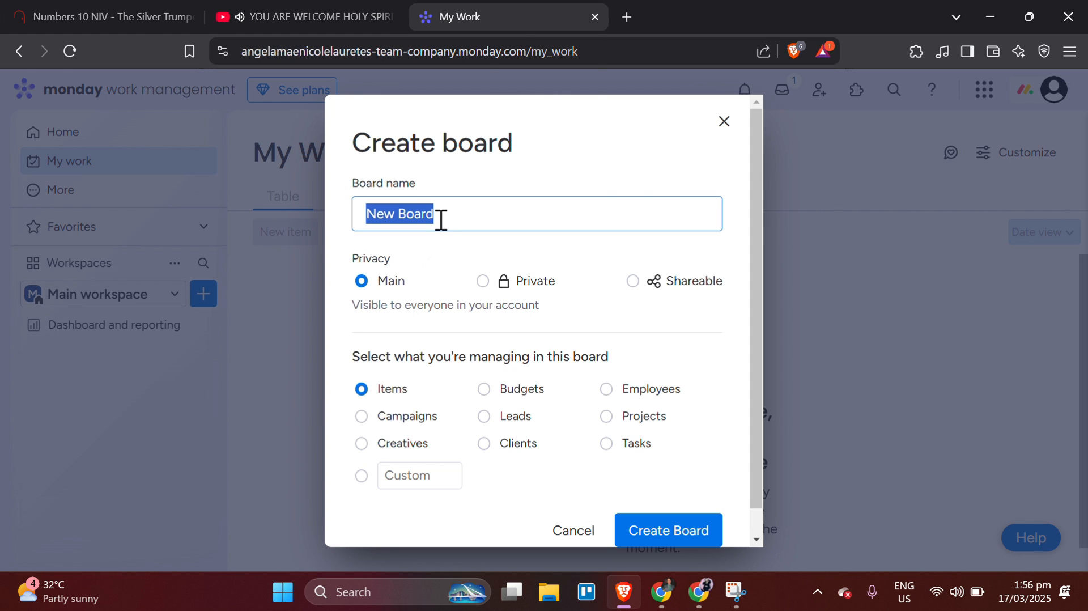
pyautogui.press('capslock')
pyautogui.write('Project A Building Construci')
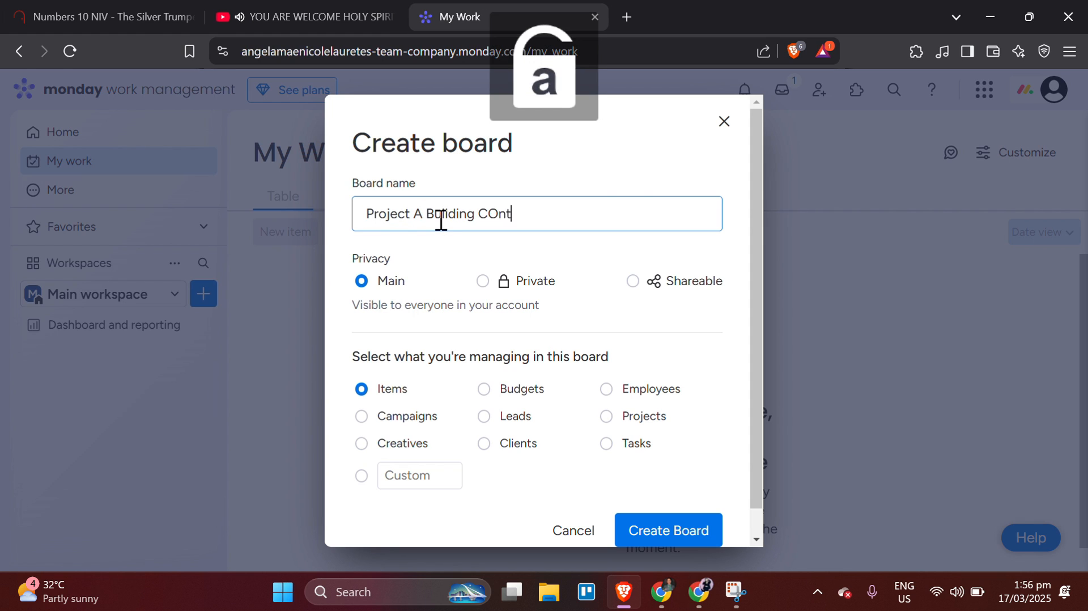
pyautogui.press('BackSpace')
pyautogui.write('tion')
pyautogui.scroll(-1, 489, 410)
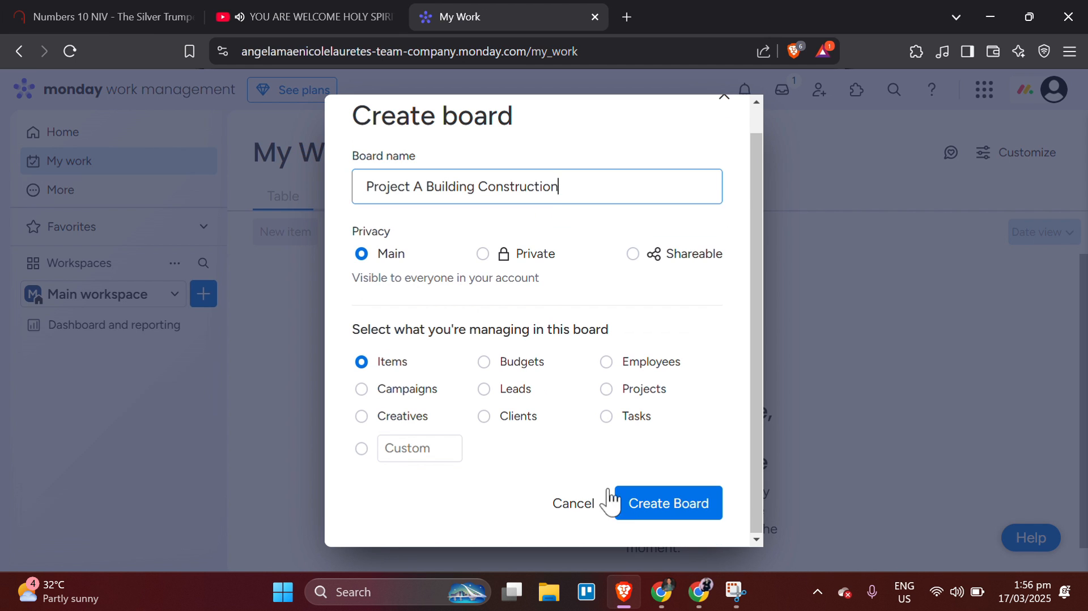
pyautogui.click(638, 506)
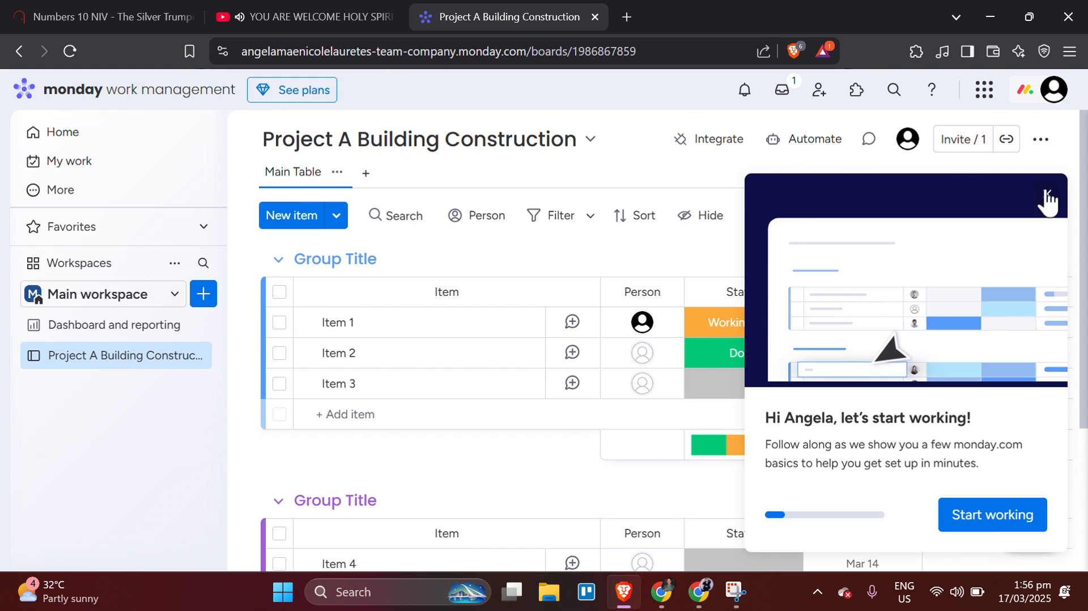
pyautogui.click(1045, 194)
pyautogui.click(447, 25)
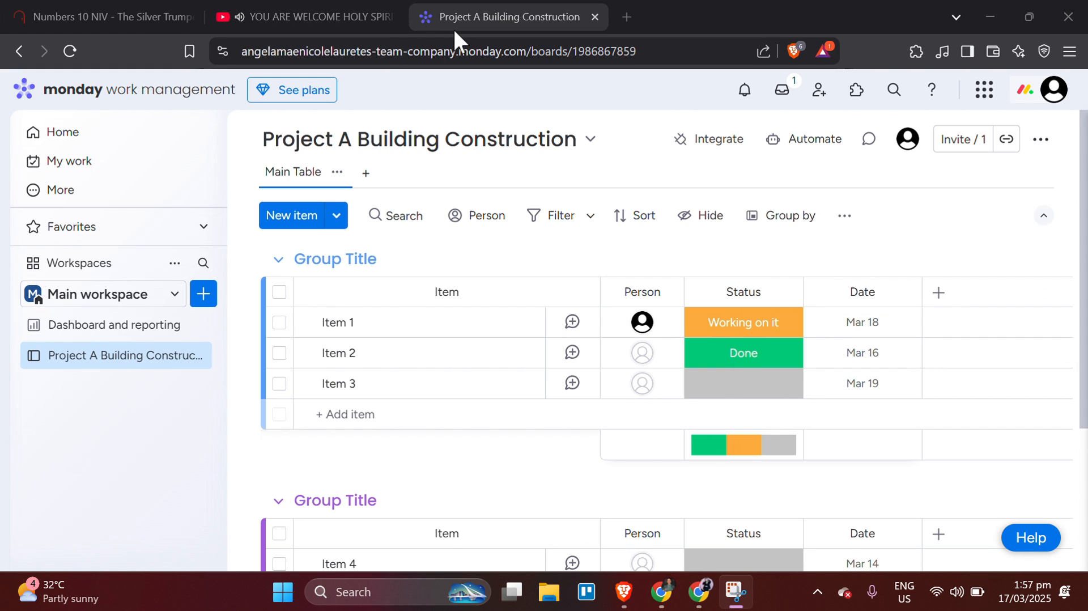
# - Rename the first group's three items as Foundation Work, Framing and Plumbing Installation
pyautogui.click(380, 327)
pyautogui.click(348, 322)
pyautogui.hotkey('ctrl', 'a')
pyautogui.write('Foundation Work')
pyautogui.click(349, 352)
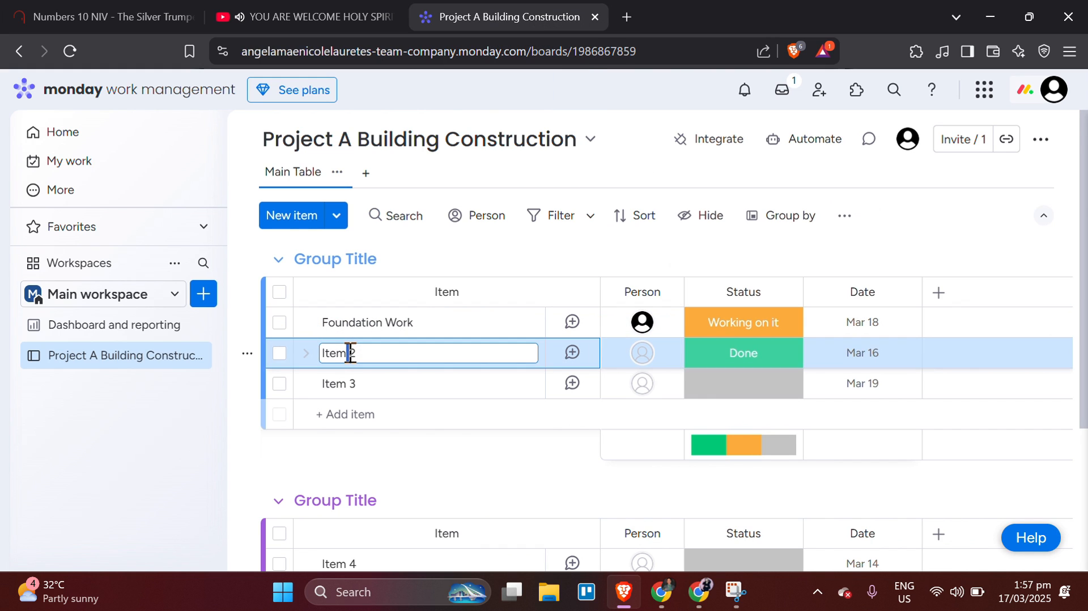
pyautogui.hotkey('ctrl', 'a')
pyautogui.write('Framing')
pyautogui.click(347, 383)
pyautogui.hotkey('ctrl', 'a')
pyautogui.write('Plumbing Installation')
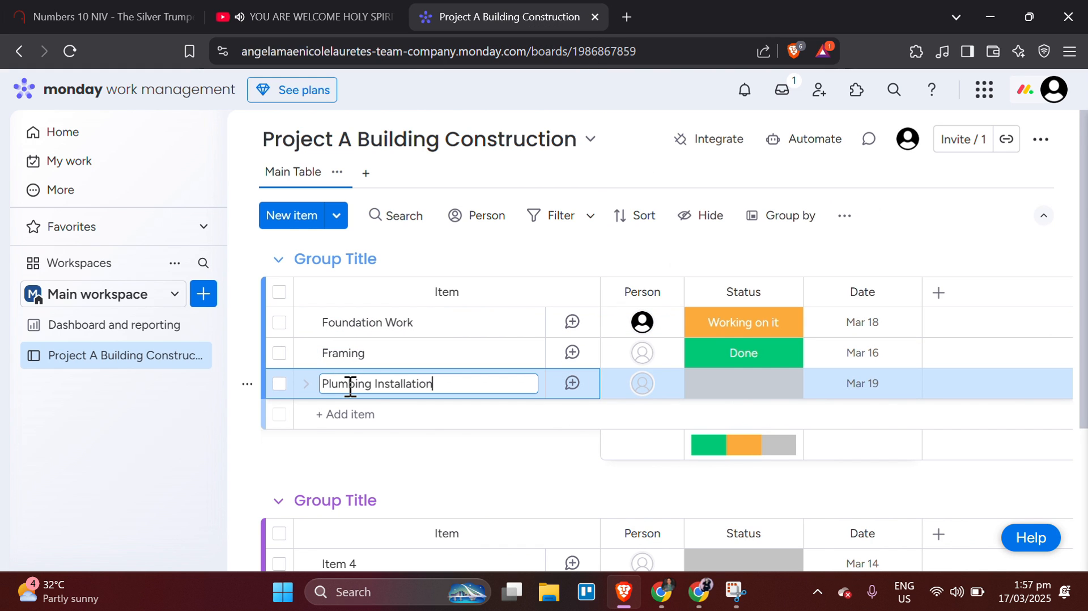
pyautogui.click(862, 322)
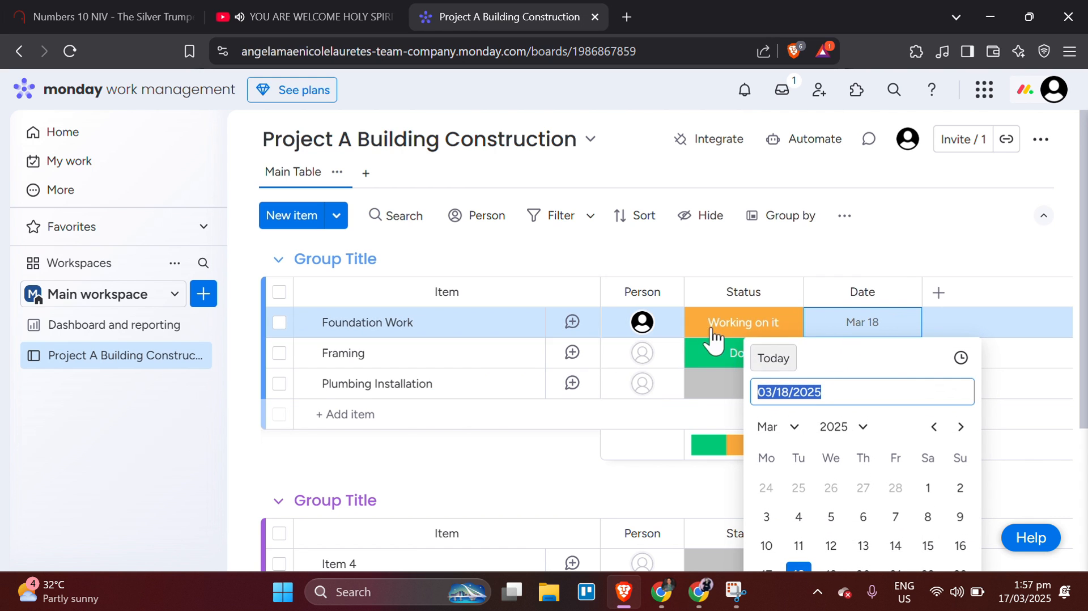
pyautogui.click(651, 361)
pyautogui.click(617, 413)
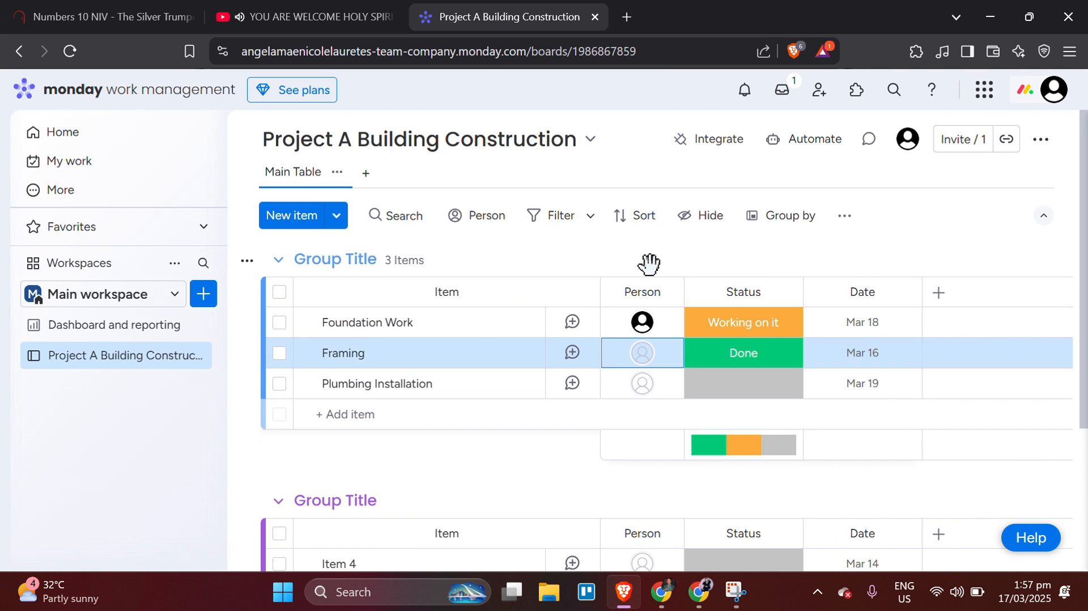
# - Set the Foundation Work item's status to Stuck
pyautogui.click(728, 321)
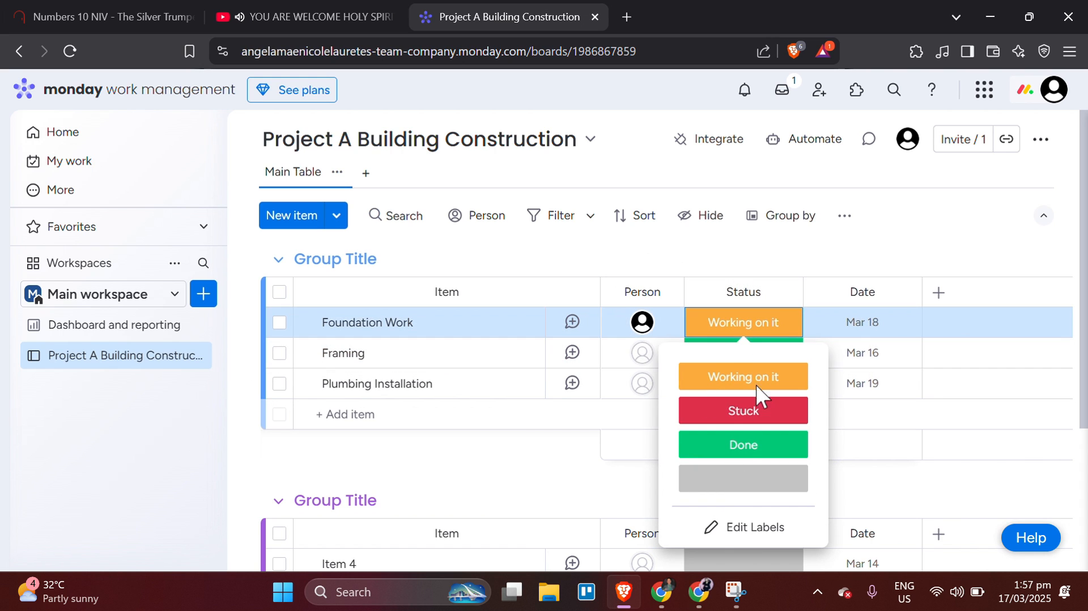
pyautogui.click(739, 413)
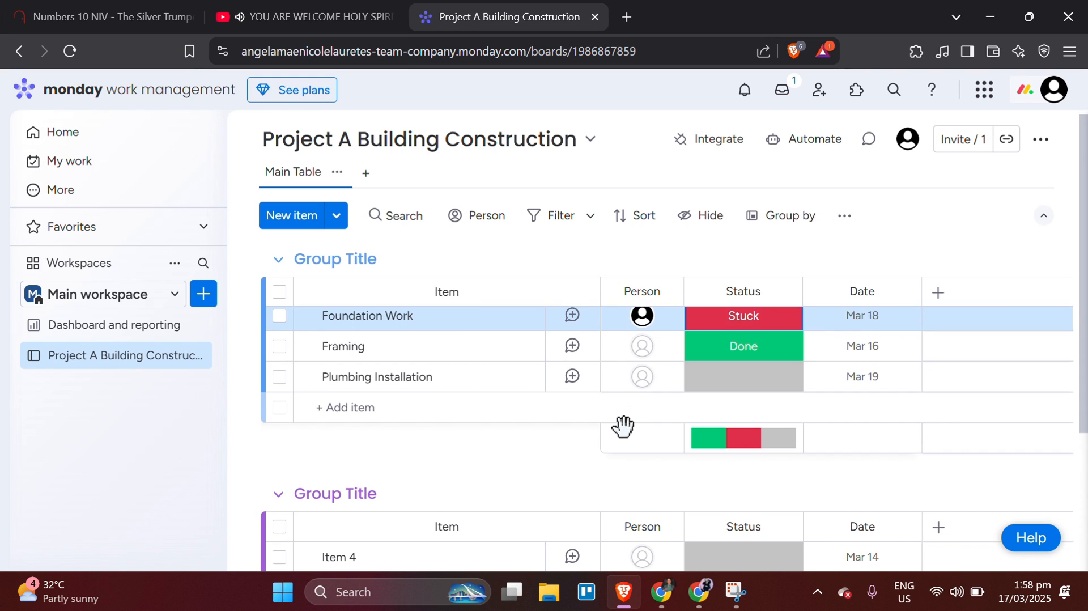
pyautogui.scroll(-1, 626, 431)
pyautogui.scroll(1, 625, 431)
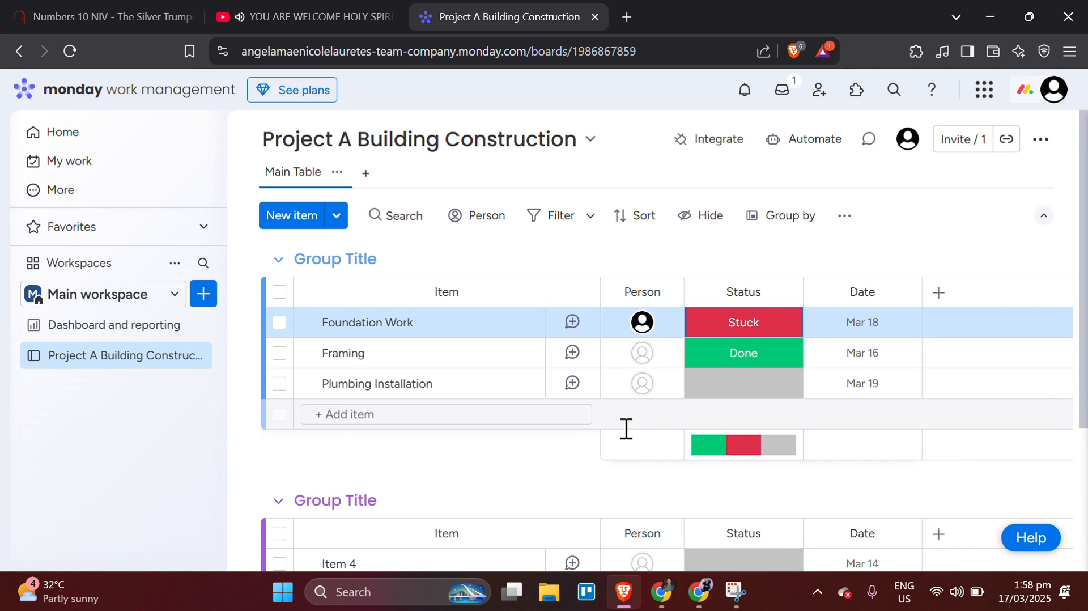
# - Rename the board's three groups, in order, as Planning, Design and Permits
pyautogui.click(322, 258)
pyautogui.write('Planning')
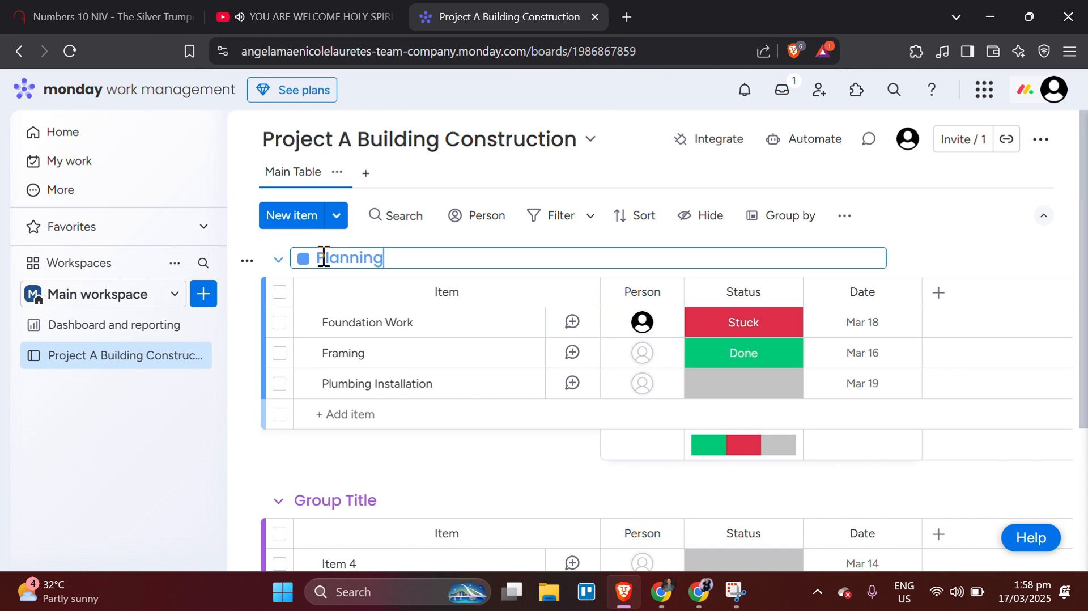
pyautogui.scroll(-2, 326, 259)
pyautogui.click(355, 366)
pyautogui.write('Design')
pyautogui.scroll(1, 386, 383)
pyautogui.scroll(-3, 386, 383)
pyautogui.click(334, 507)
pyautogui.click(350, 419)
pyautogui.write('Pet')
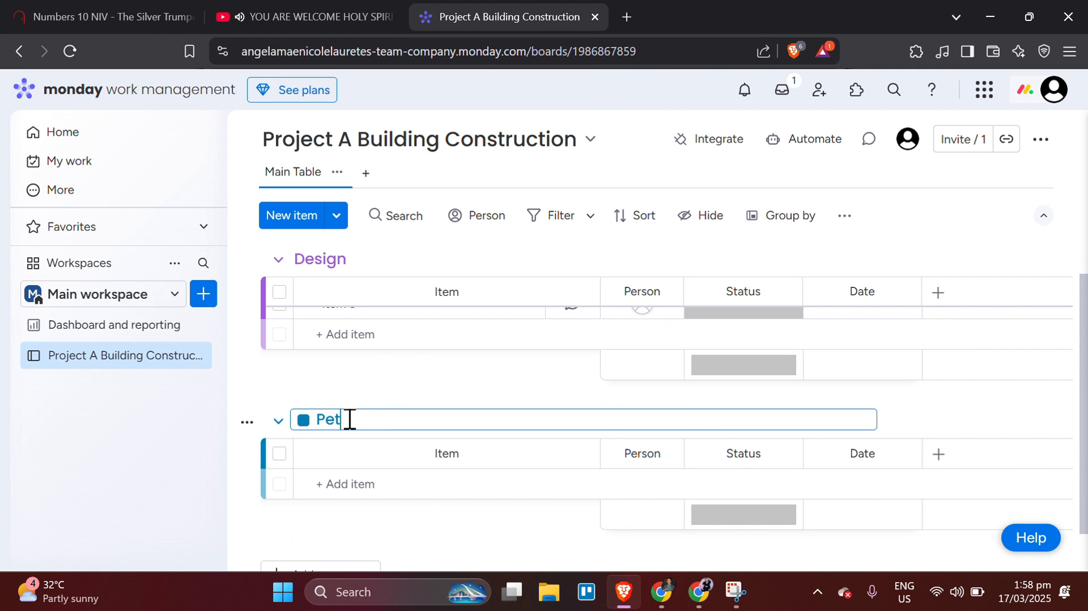
pyautogui.write('mits')
pyautogui.scroll(2, 532, 386)
pyautogui.scroll(2, 538, 391)
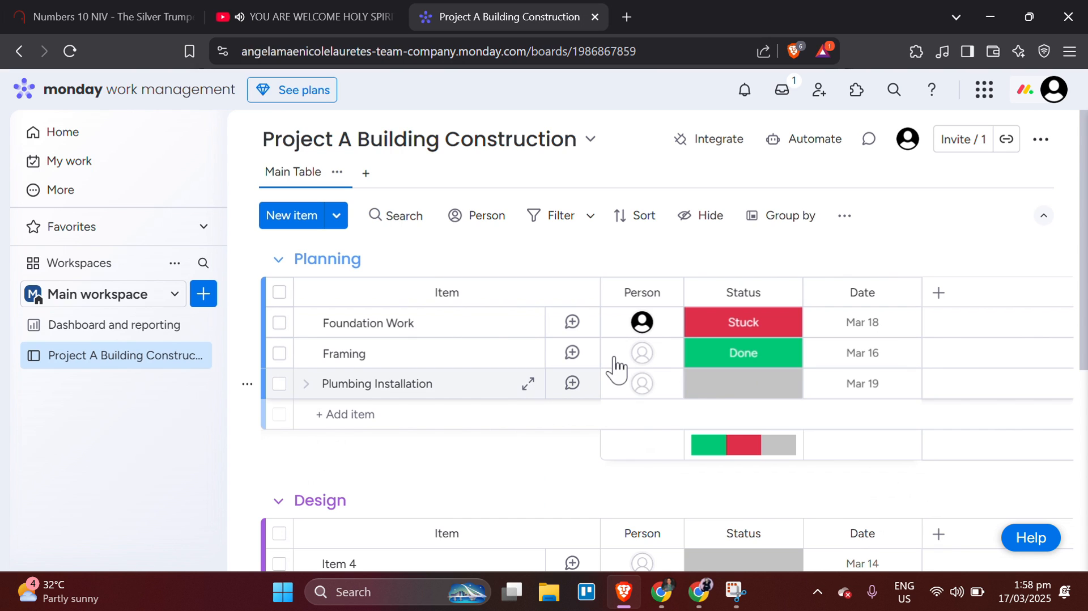
# - Check the person assignment options for Foundation Work and set its date to March 20, 2025
pyautogui.click(643, 325)
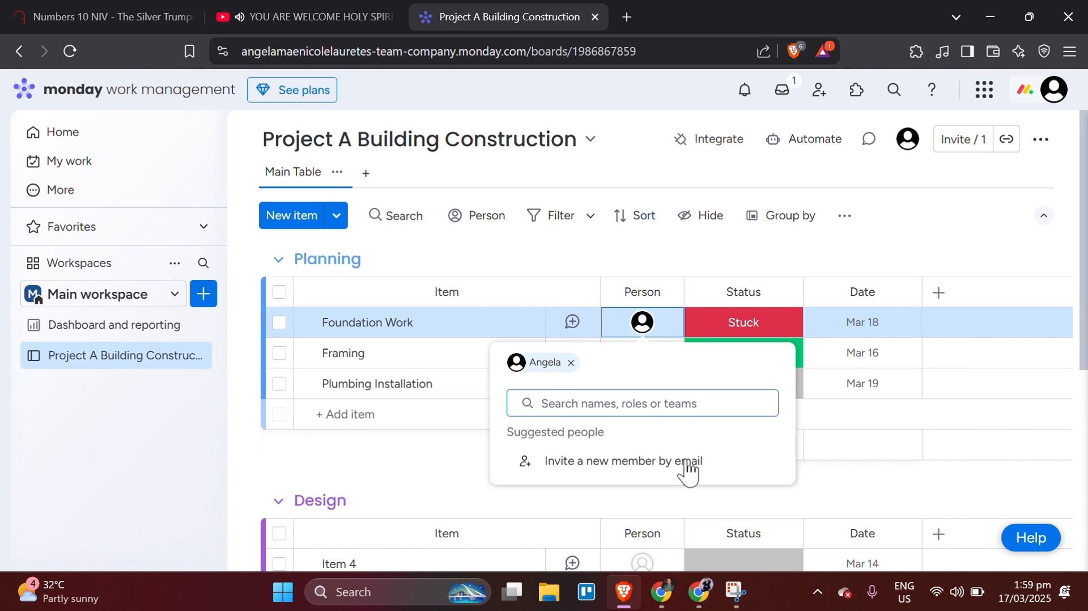
pyautogui.click(919, 425)
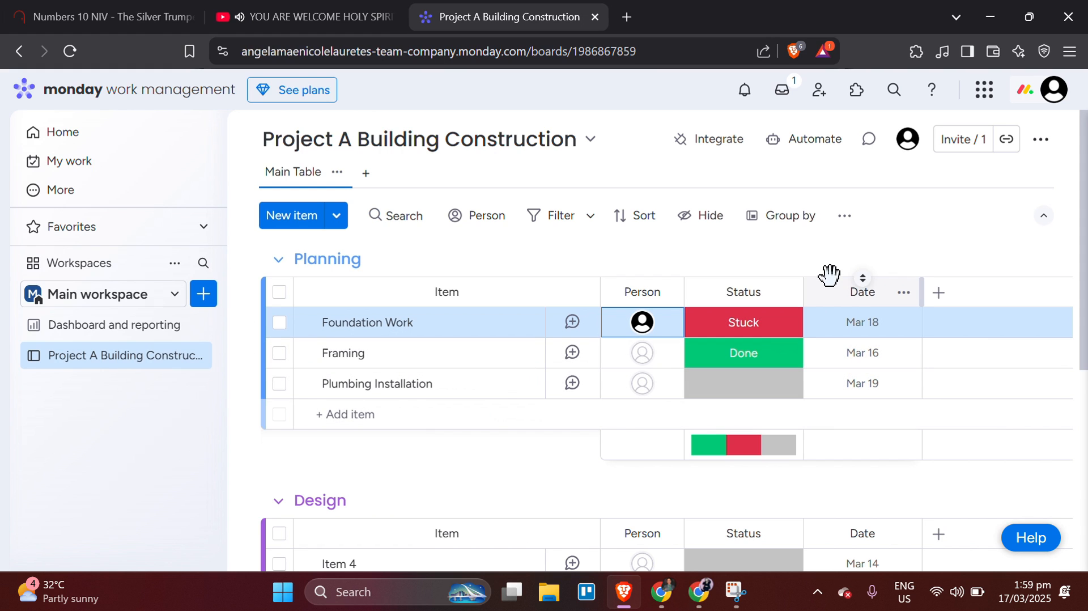
pyautogui.click(866, 322)
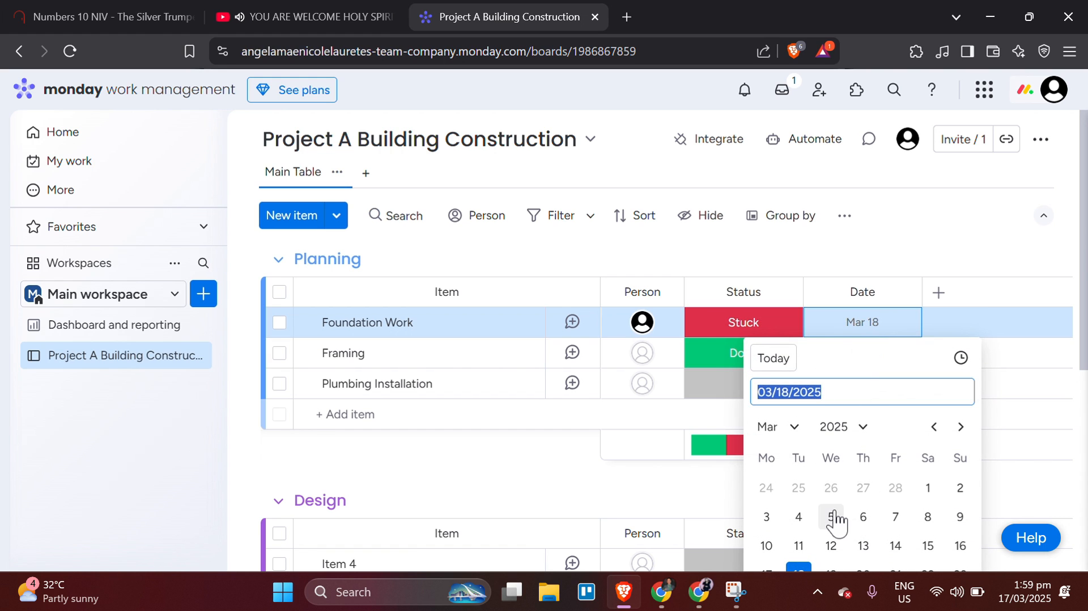
pyautogui.scroll(-3, 1007, 444)
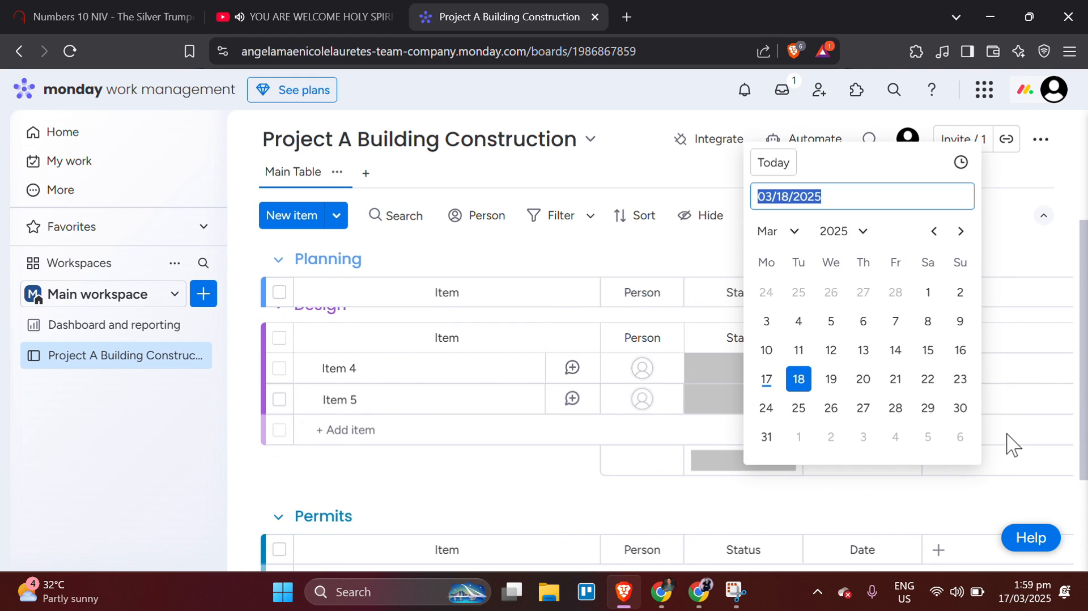
pyautogui.click(865, 380)
pyautogui.scroll(3, 969, 376)
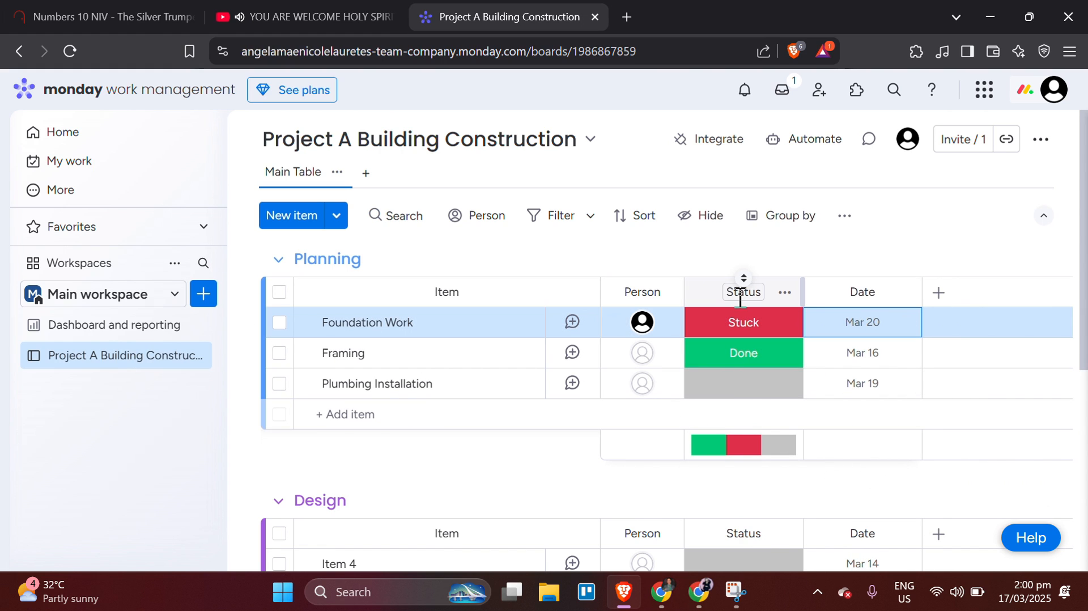
# - Set the status of Foundation Work to Working on it and the status of Framing to Done
pyautogui.click(730, 326)
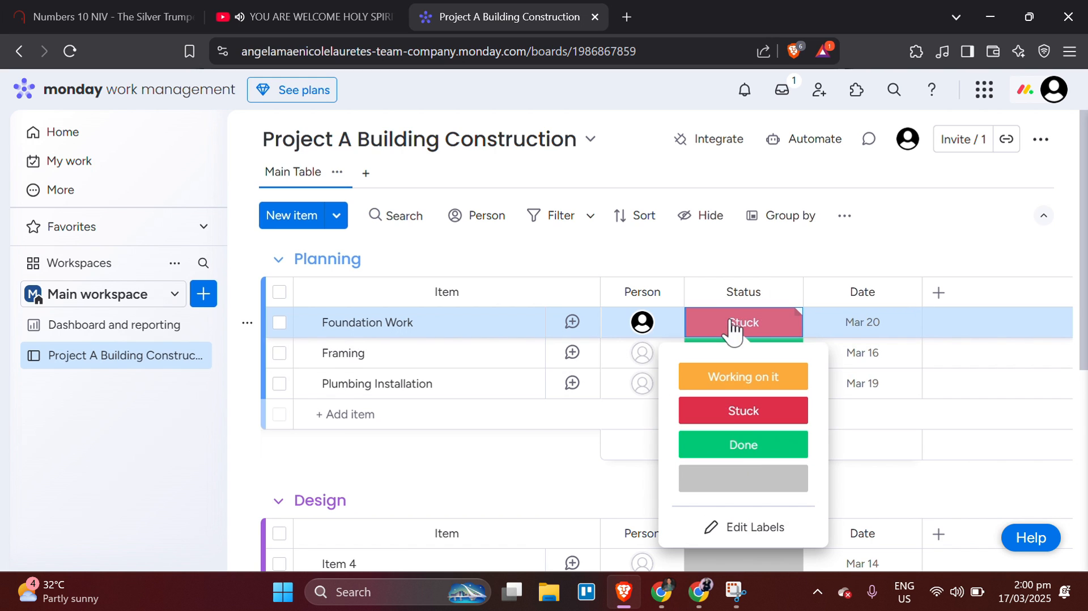
pyautogui.click(716, 379)
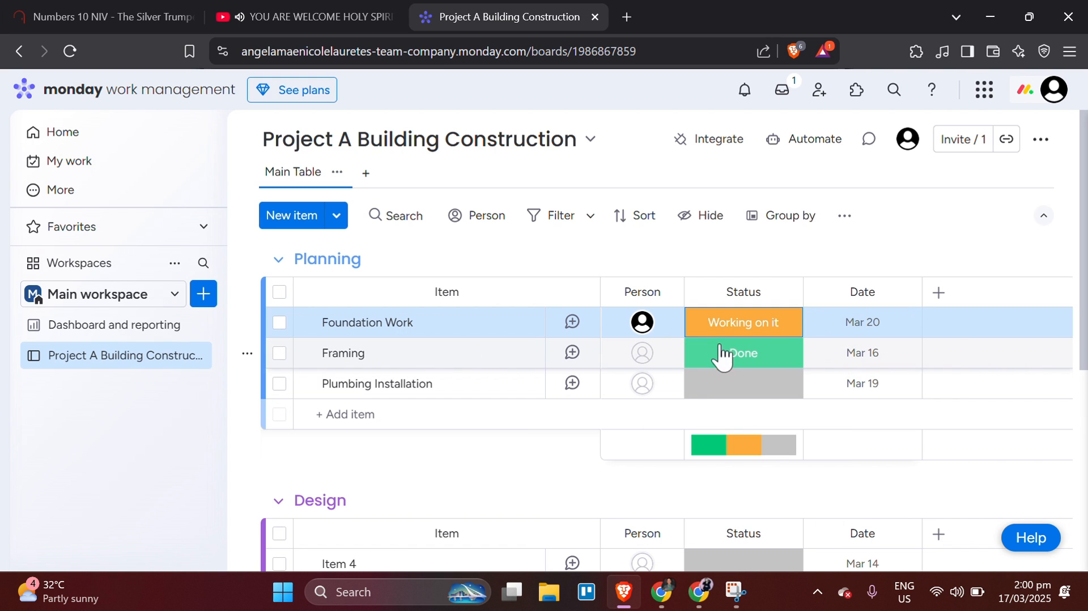
pyautogui.click(723, 359)
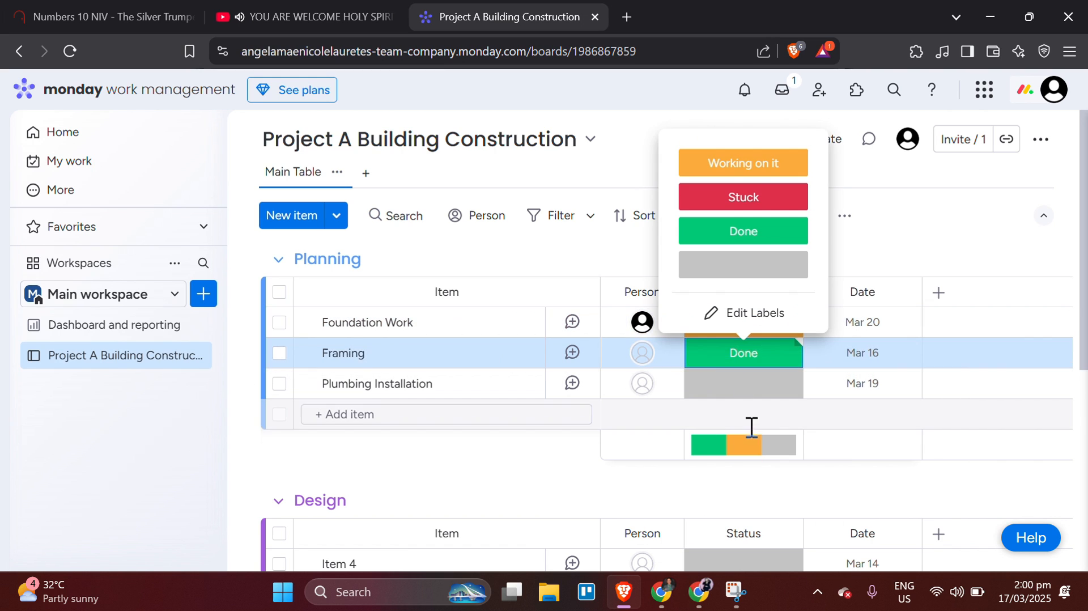
pyautogui.click(715, 232)
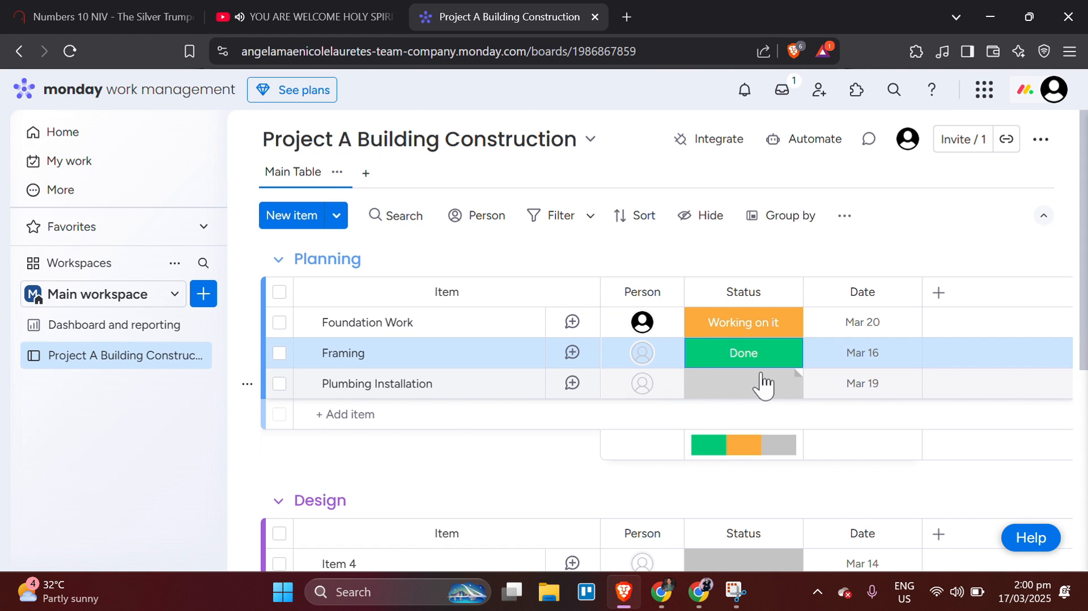
pyautogui.scroll(-1, 763, 385)
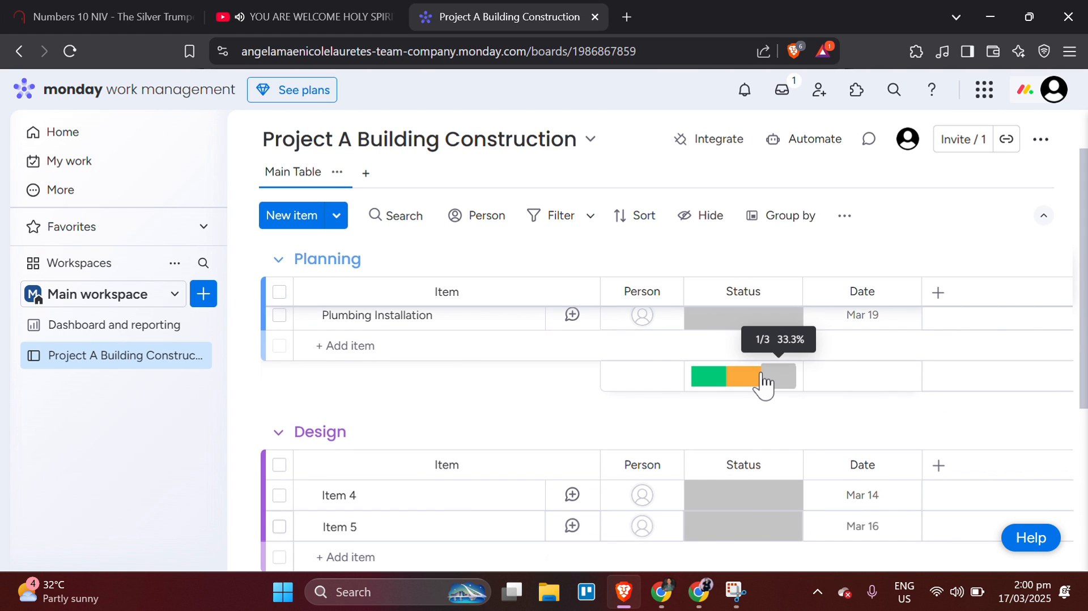
pyautogui.click(452, 26)
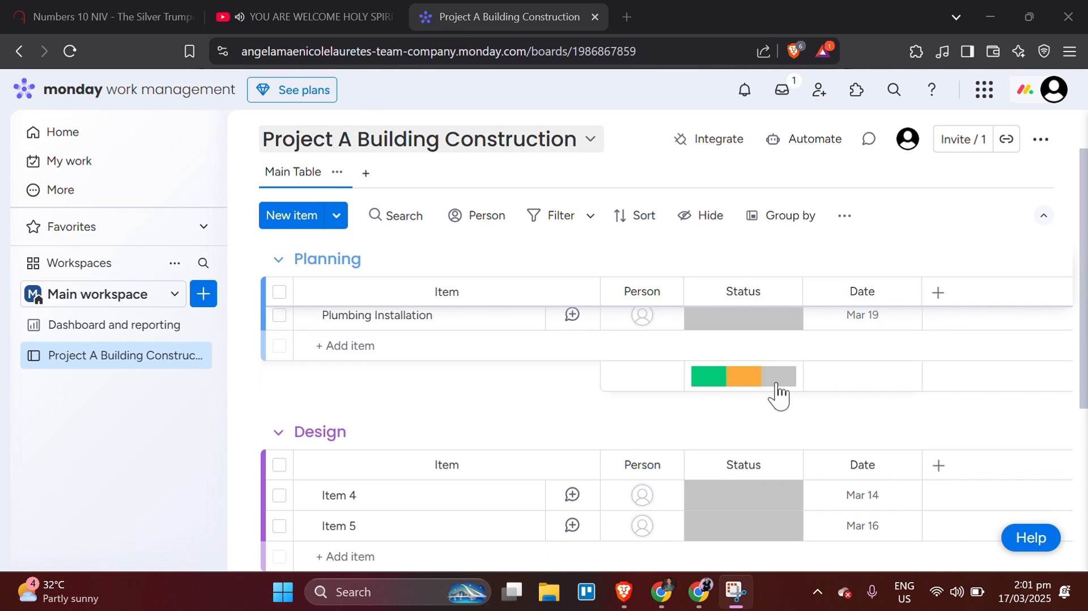
pyautogui.scroll(1, 815, 423)
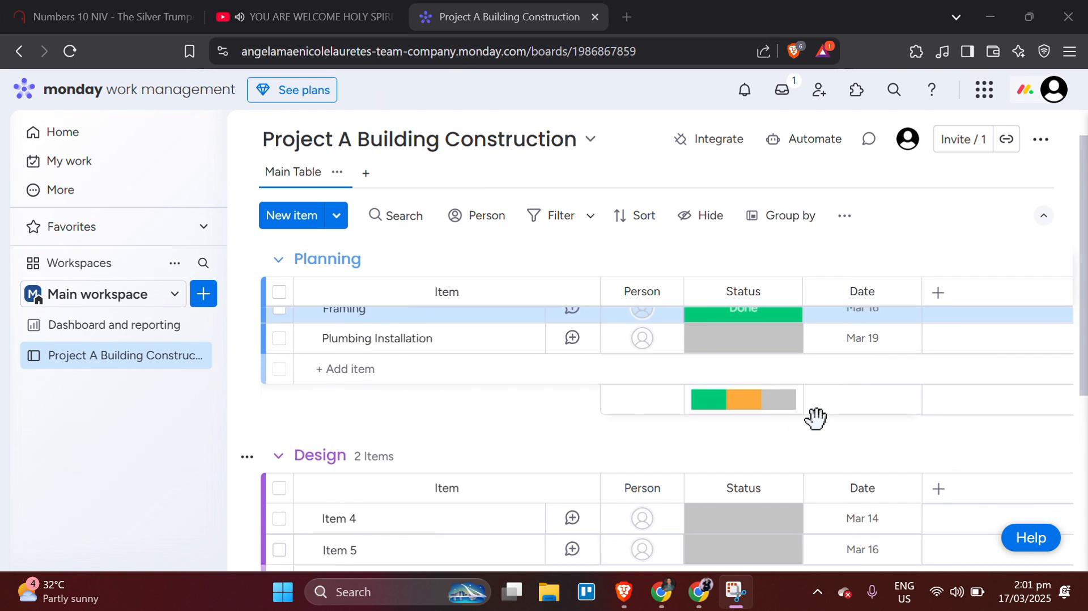
pyautogui.scroll(2, 816, 419)
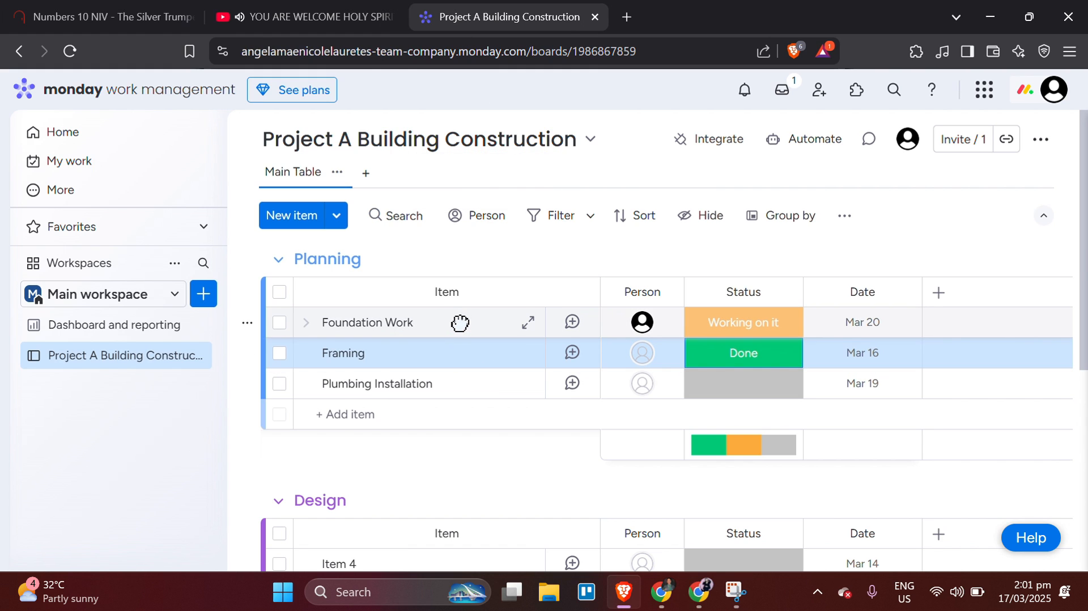
# - Post an update on the Foundation Work item that mentions the listed team member
pyautogui.click(460, 323)
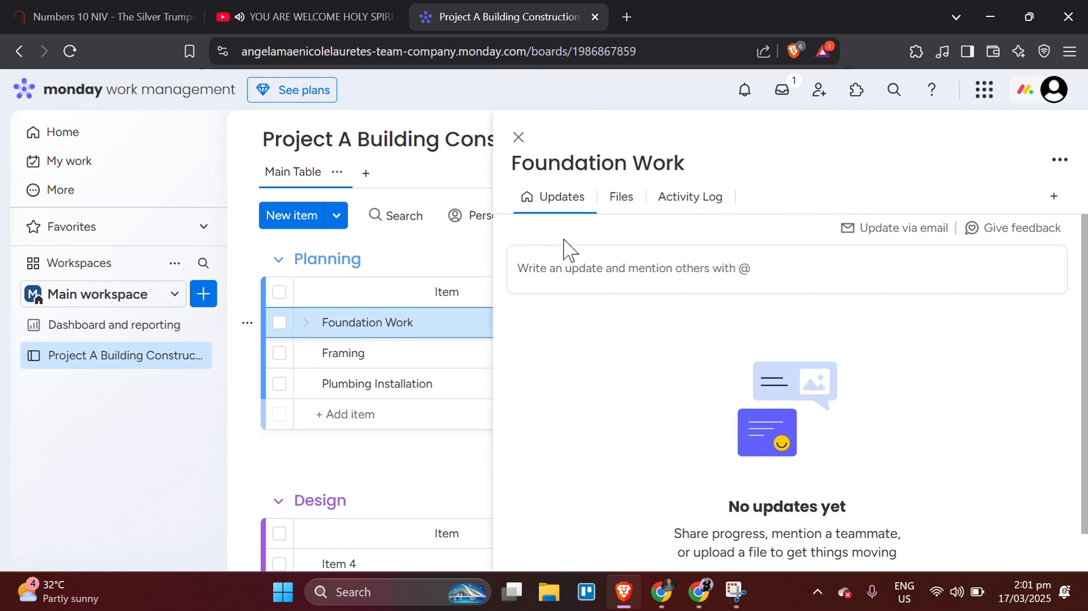
pyautogui.click(564, 244)
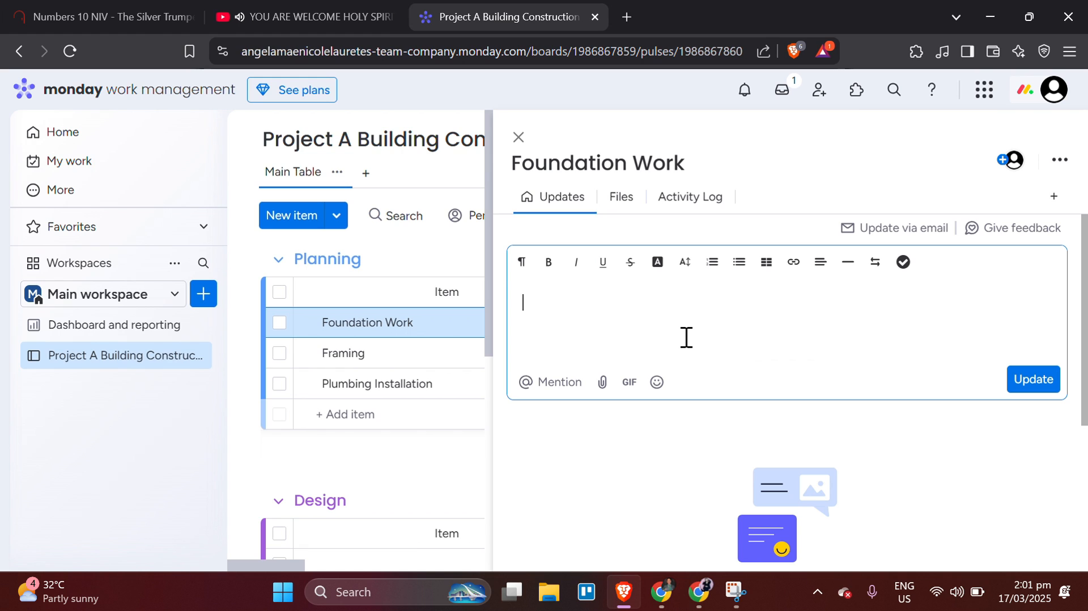
pyautogui.write('@')
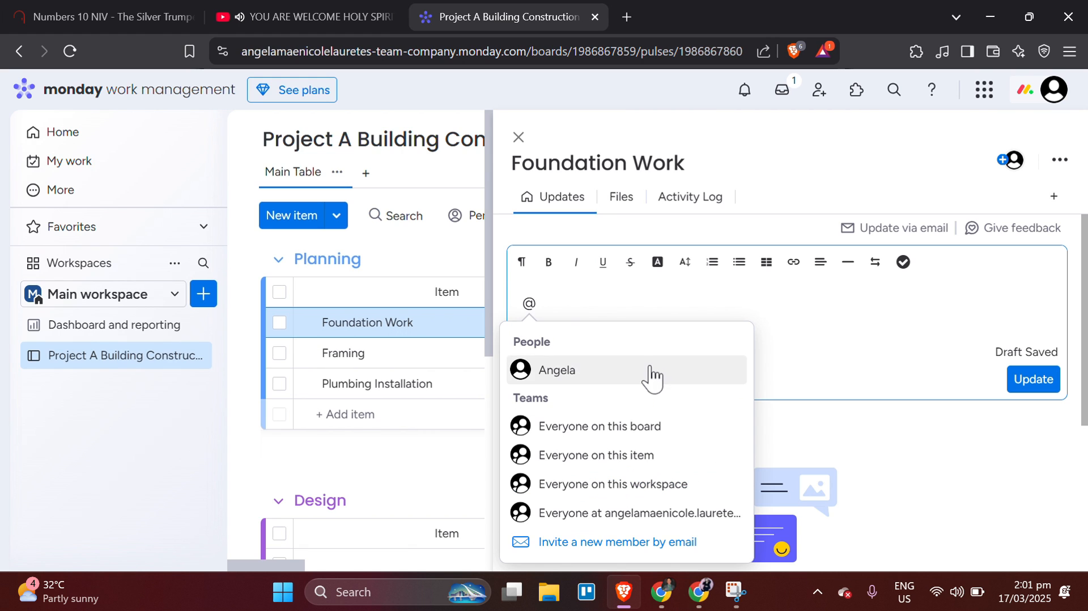
pyautogui.click(589, 374)
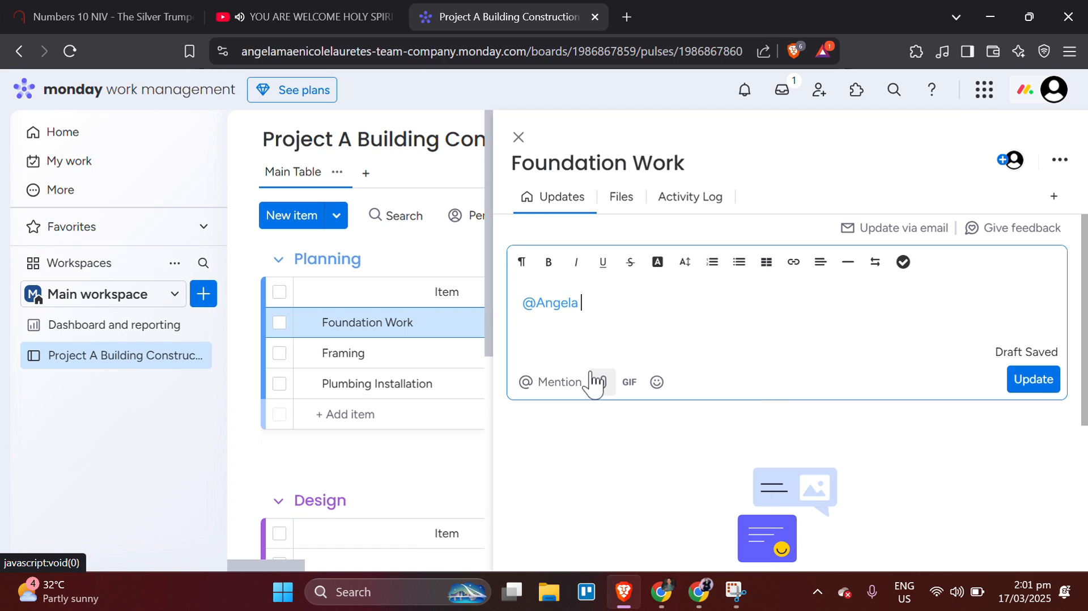
pyautogui.click(1033, 381)
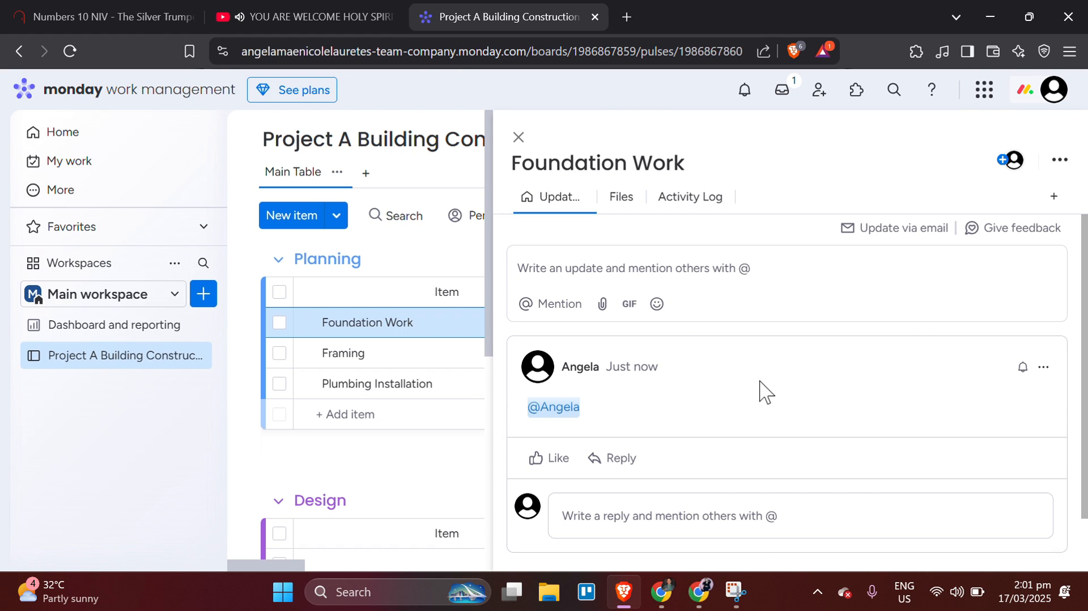
# - Open the updates of the Framing item and check which sources files can be attached from
pyautogui.click(518, 137)
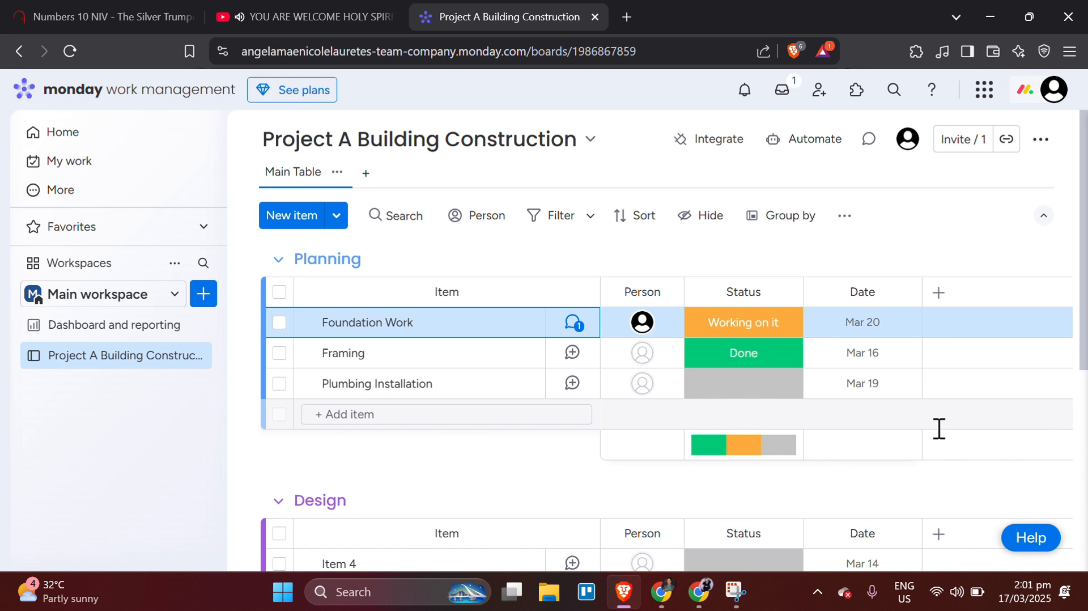
pyautogui.click(385, 355)
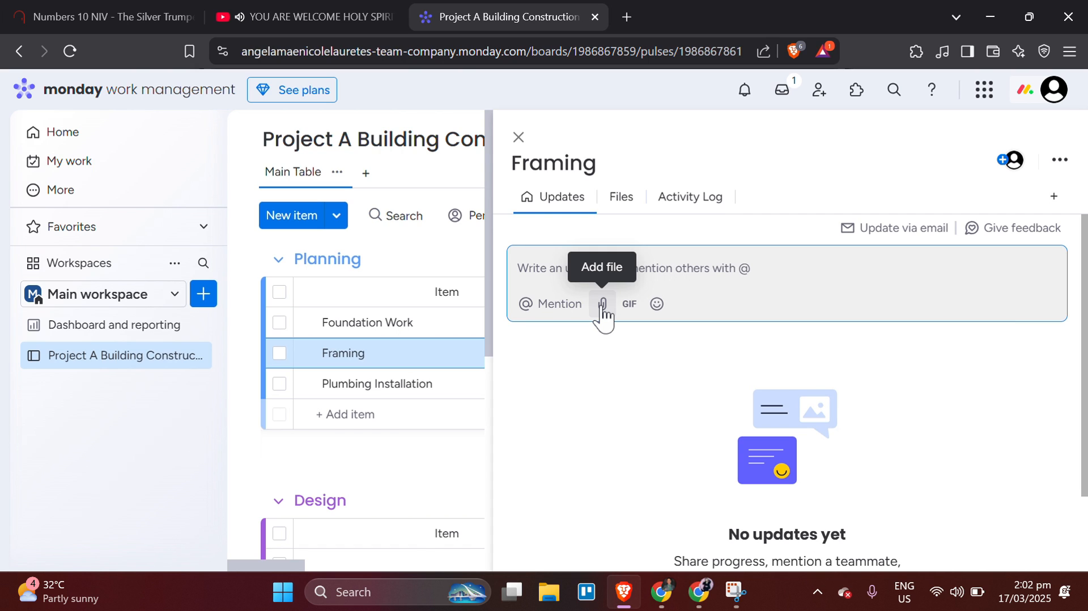
pyautogui.click(602, 309)
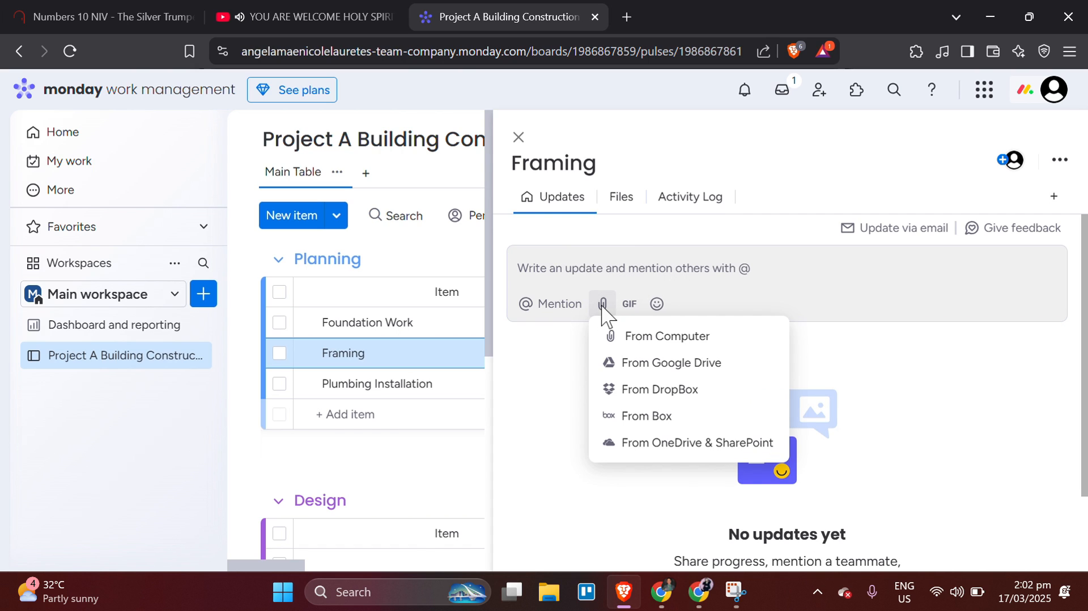
pyautogui.click(573, 432)
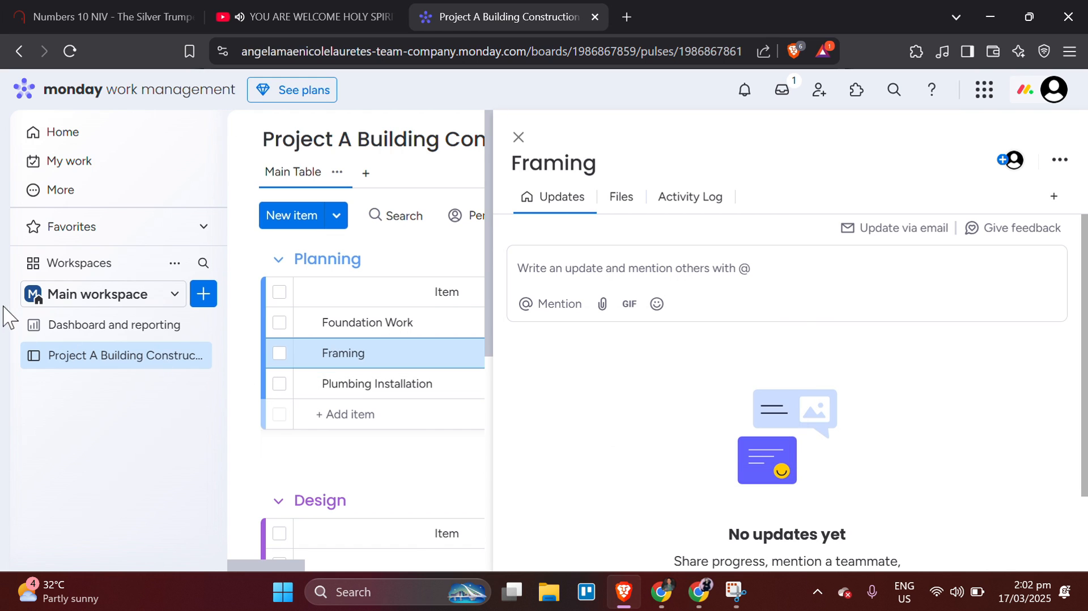
# - Create a new dashboard named huhu in the Main workspace and dismiss its board connection guide
pyautogui.click(118, 134)
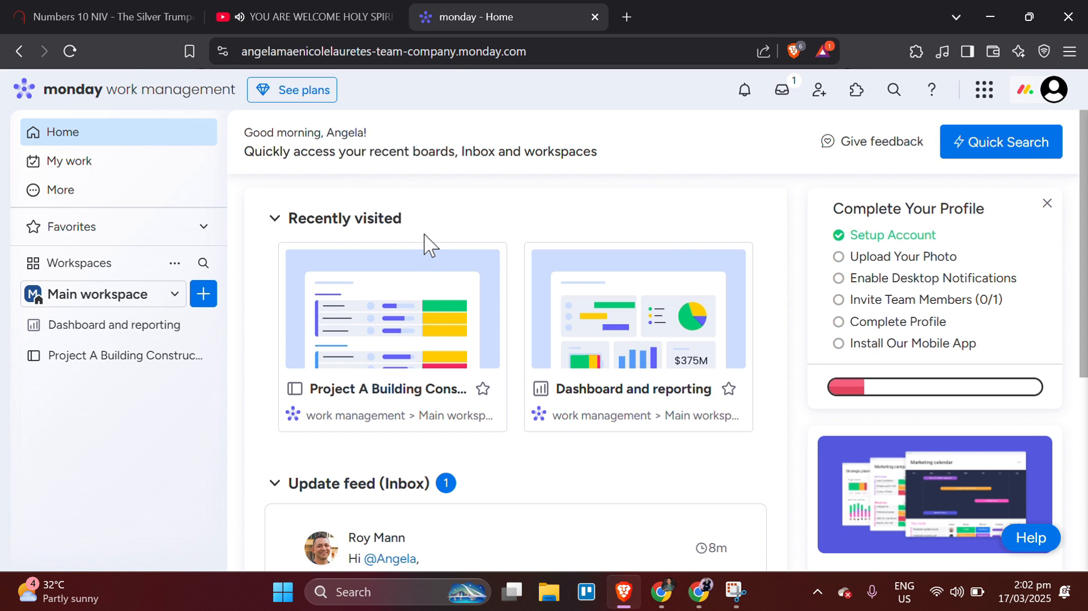
pyautogui.click(204, 297)
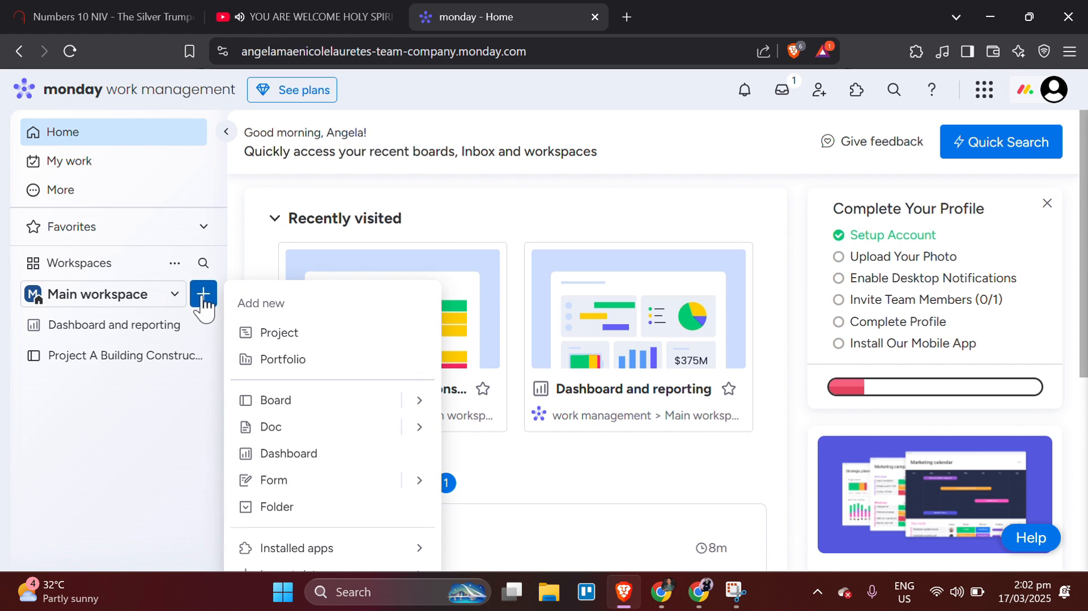
pyautogui.click(347, 459)
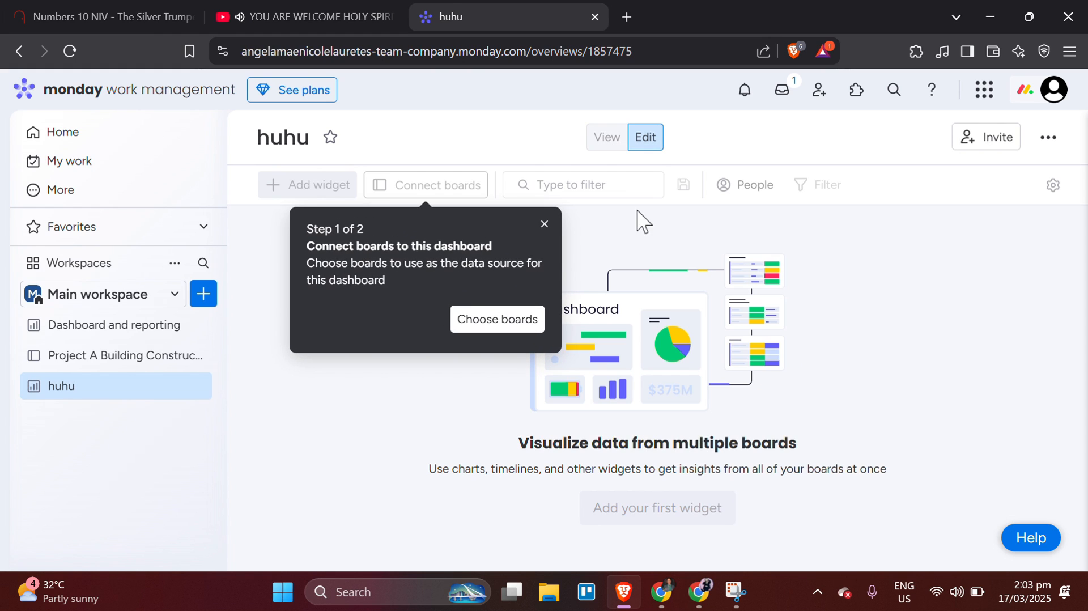
pyautogui.click(544, 224)
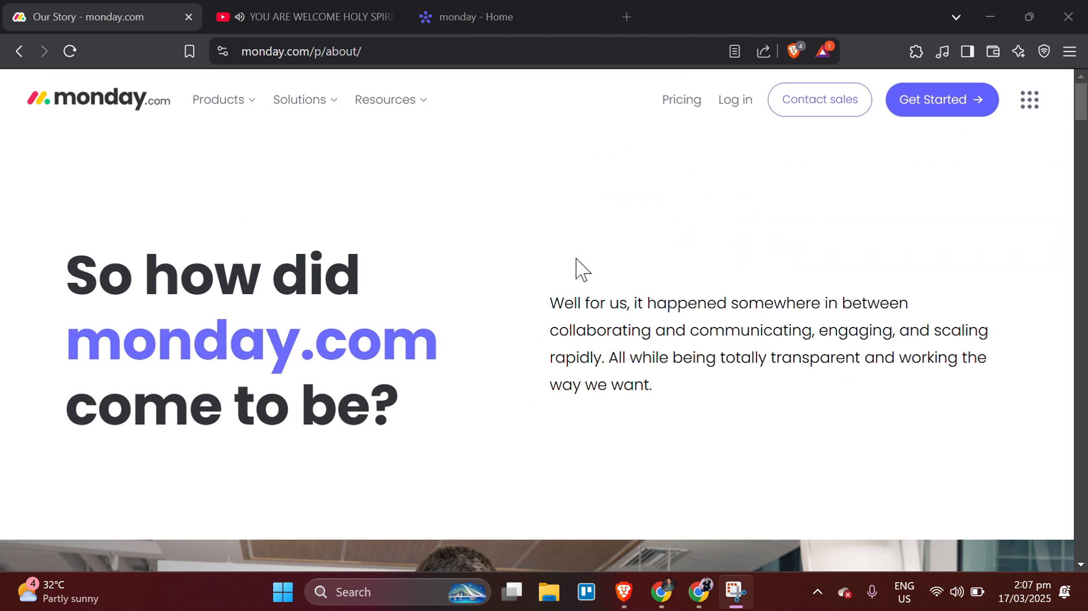
# - Look through monday.com's Our Story page from the introduction down to the footer links
pyautogui.scroll(-3, 576, 259)
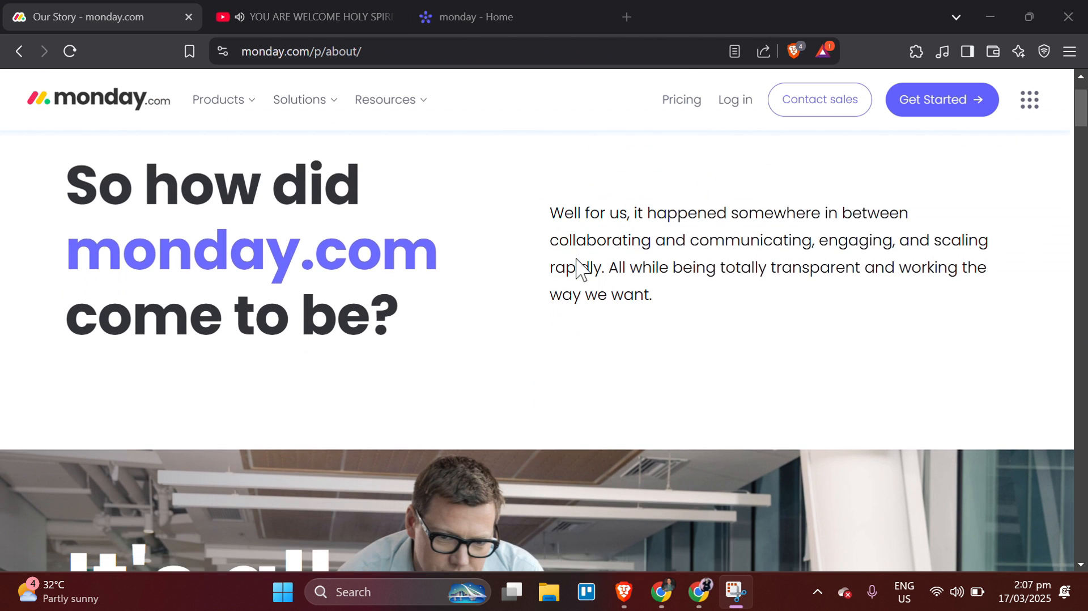
pyautogui.scroll(-6, 575, 258)
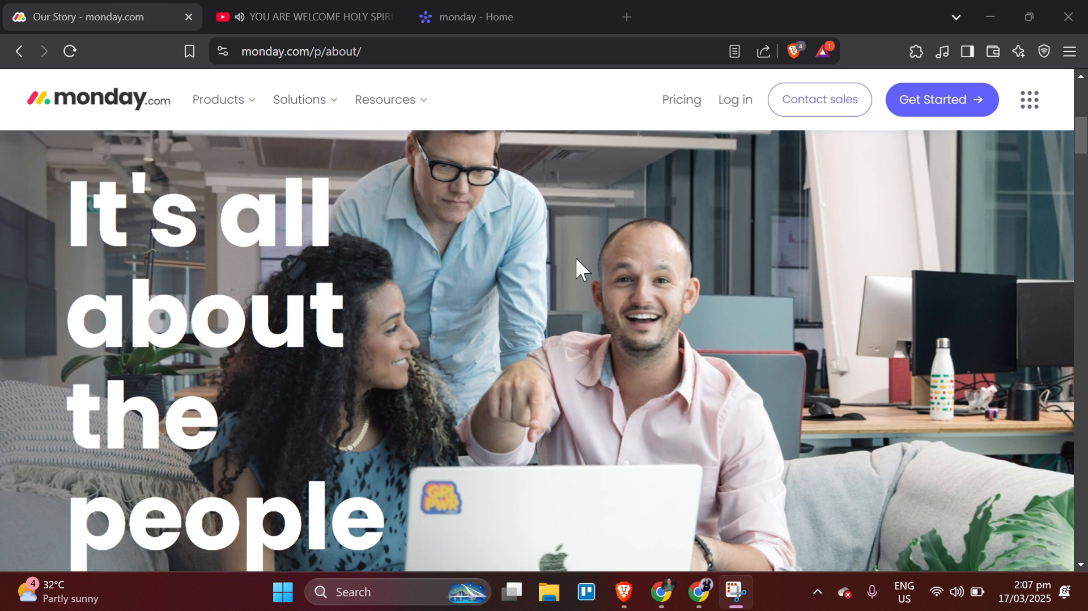
pyautogui.scroll(-8, 576, 256)
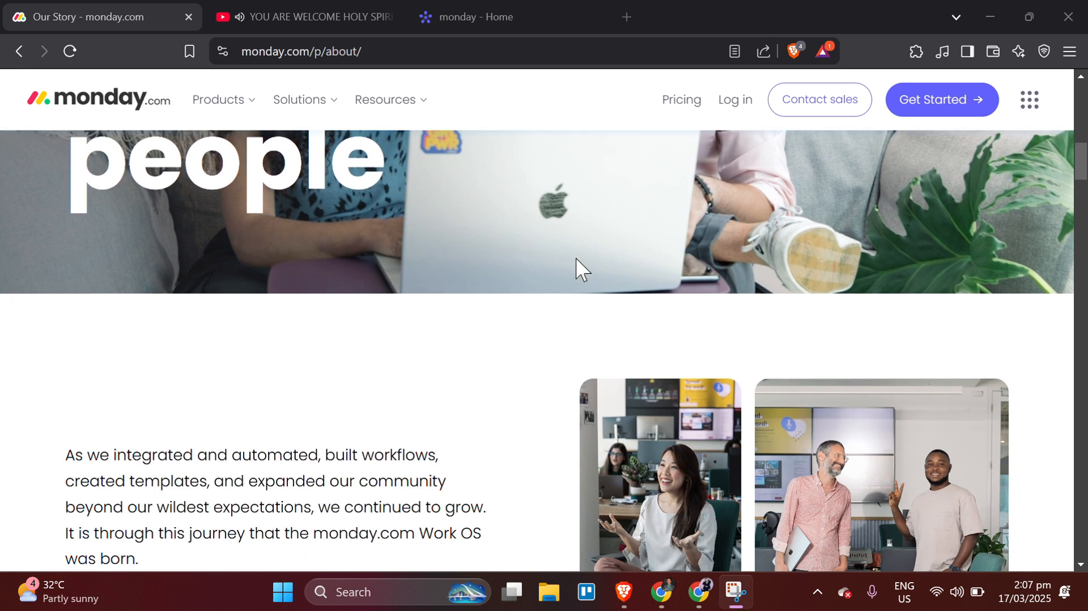
pyautogui.scroll(-6, 575, 259)
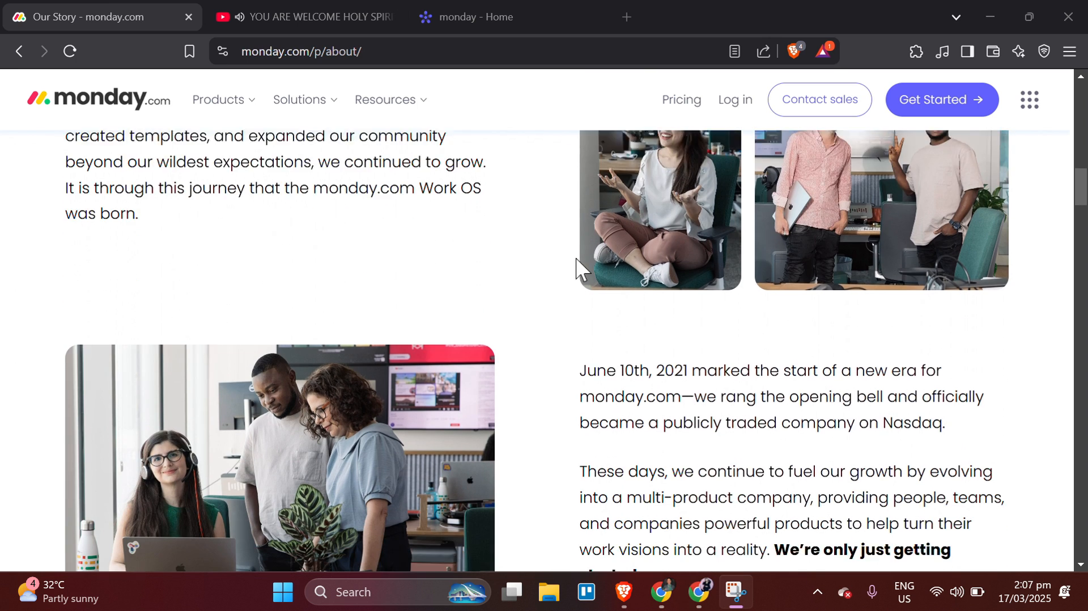
pyautogui.scroll(-8, 576, 259)
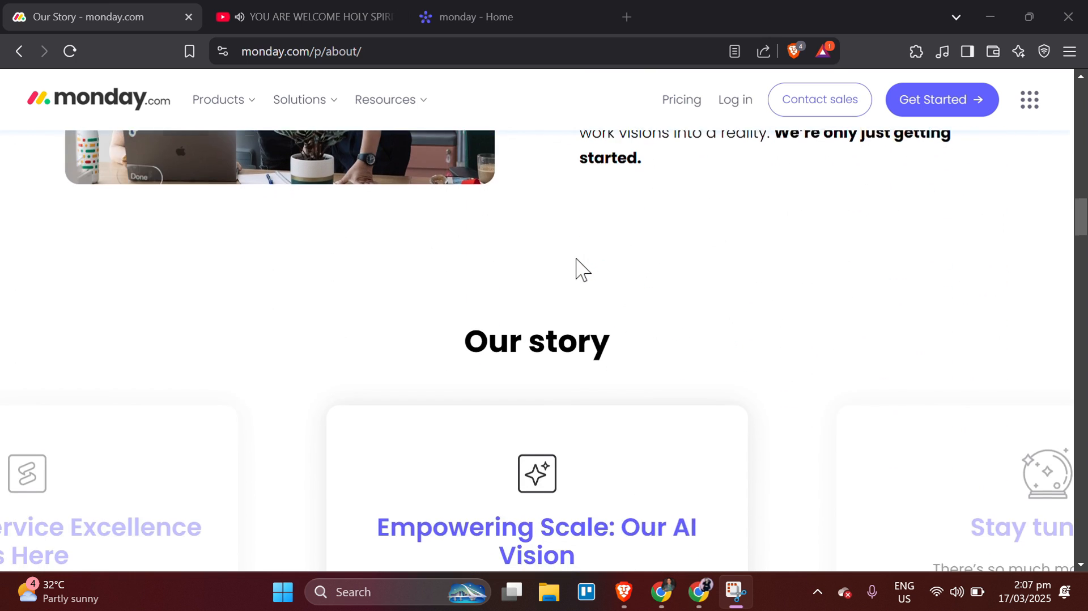
pyautogui.scroll(-10, 575, 259)
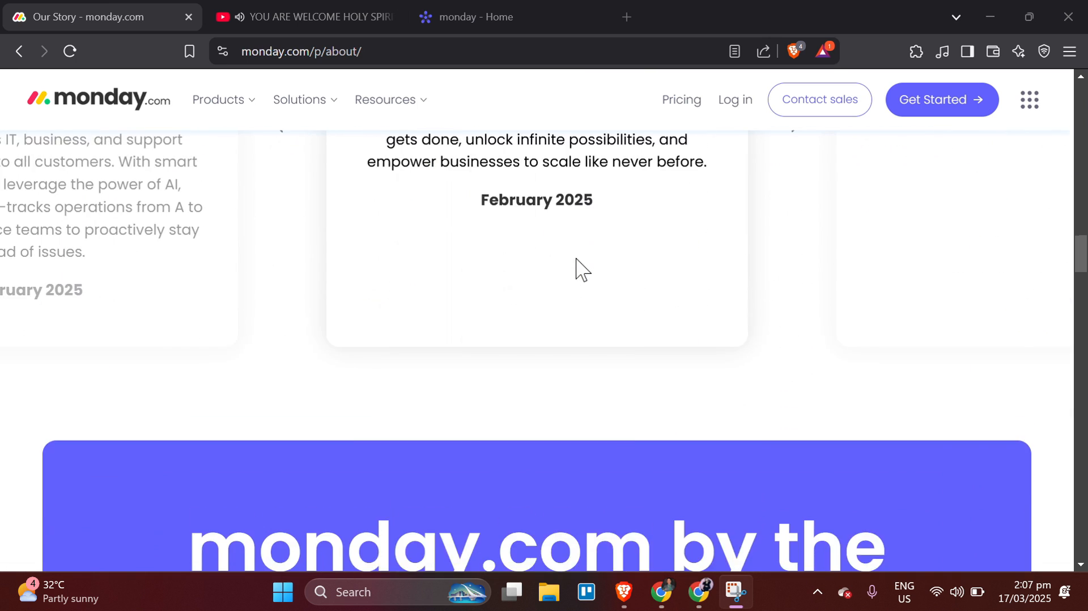
pyautogui.scroll(-7, 575, 259)
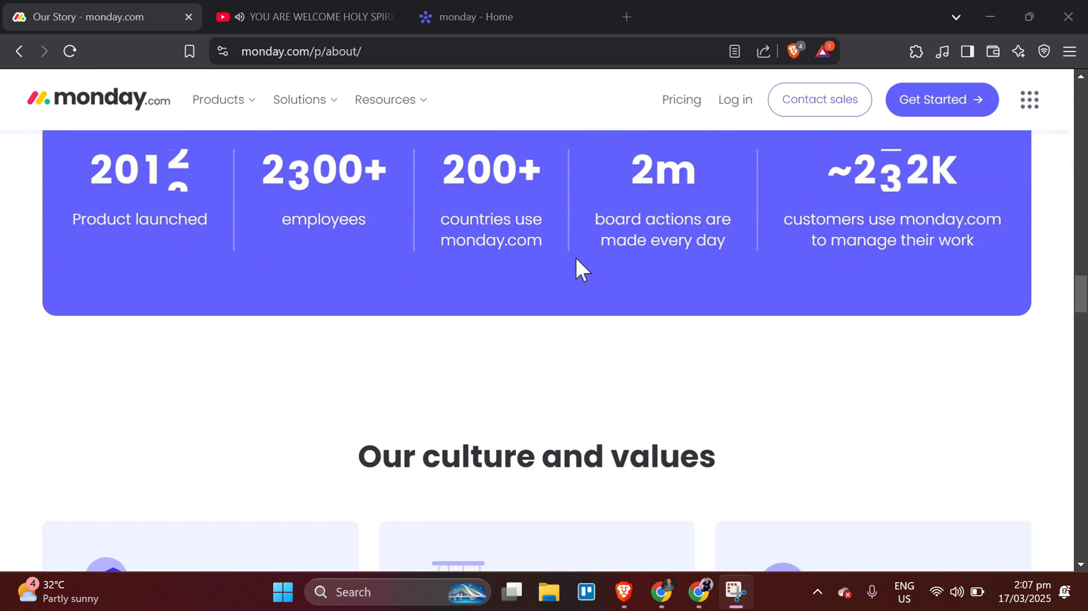
pyautogui.scroll(-6, 576, 259)
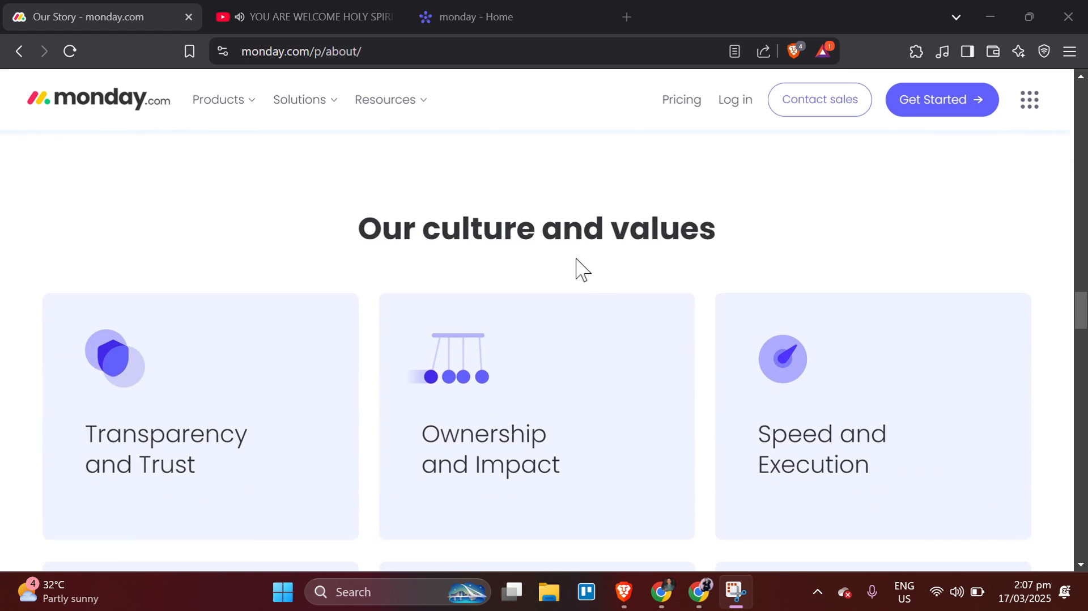
pyautogui.scroll(-13, 576, 259)
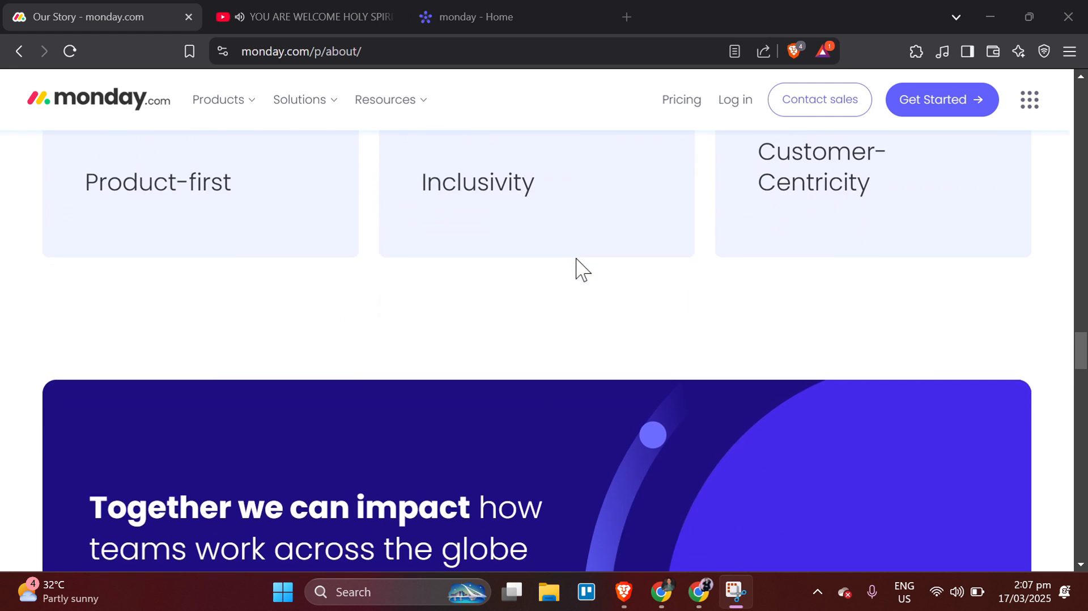
pyautogui.scroll(-12, 575, 259)
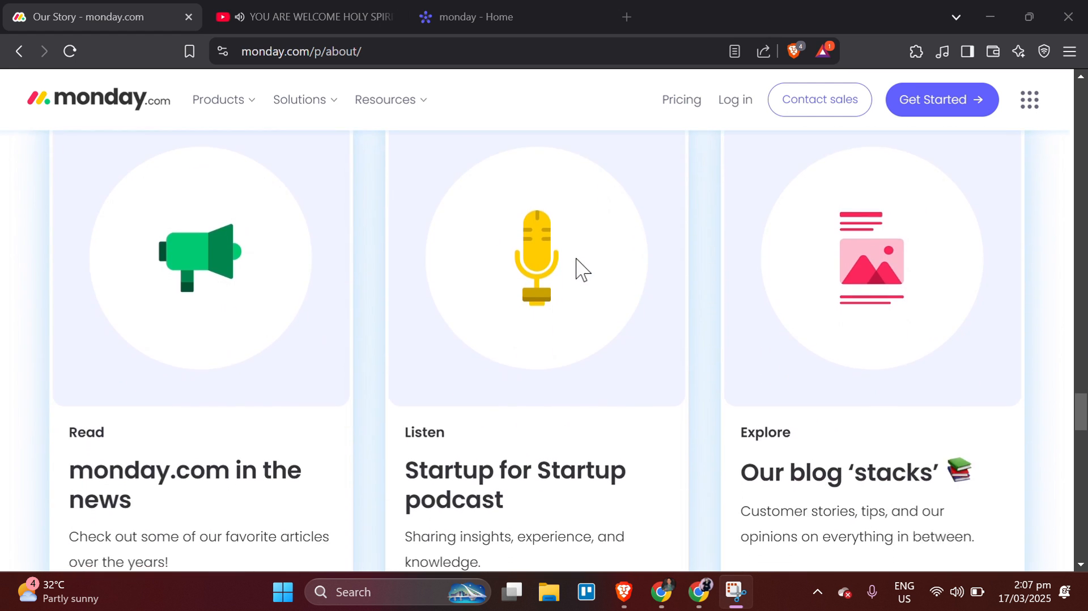
pyautogui.scroll(-13, 576, 259)
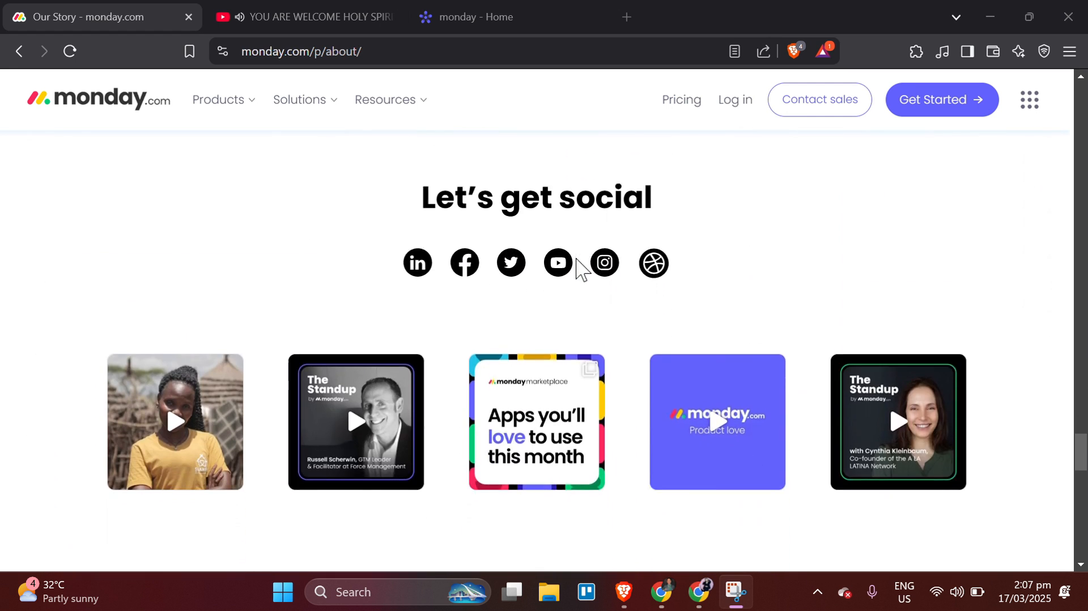
pyautogui.scroll(-12, 576, 259)
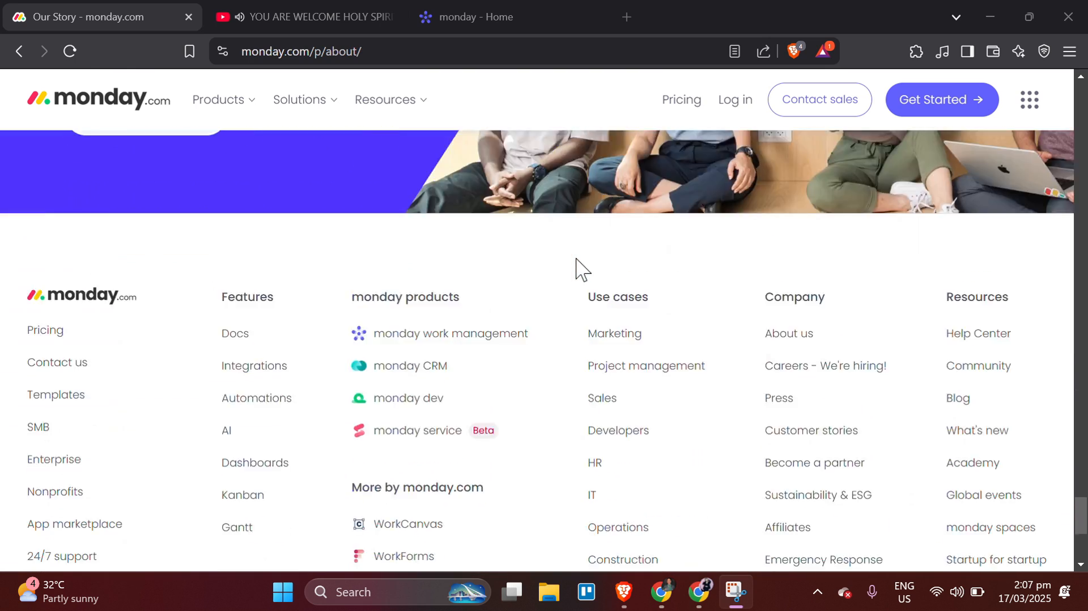
# - Look back over the Our Story page from the footer links up to its opening section
pyautogui.scroll(10, 576, 259)
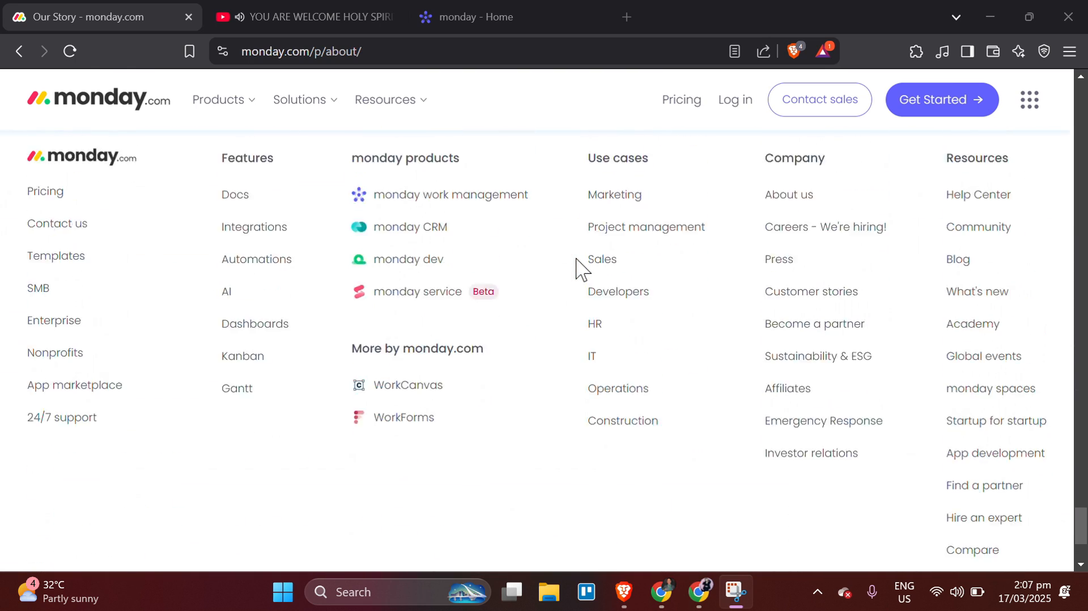
pyautogui.scroll(2, 576, 266)
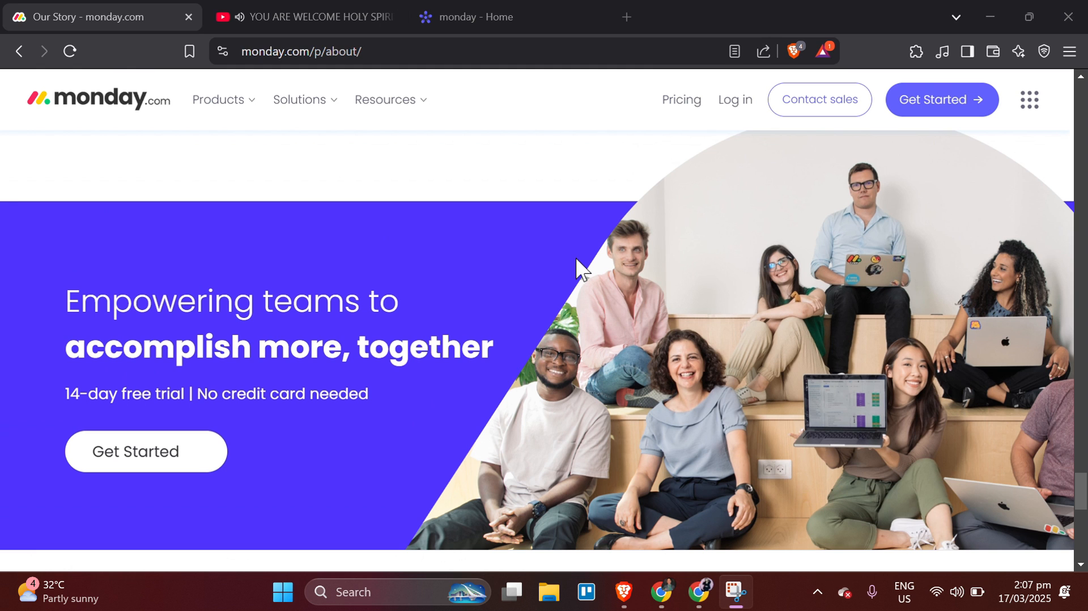
pyautogui.scroll(10, 575, 258)
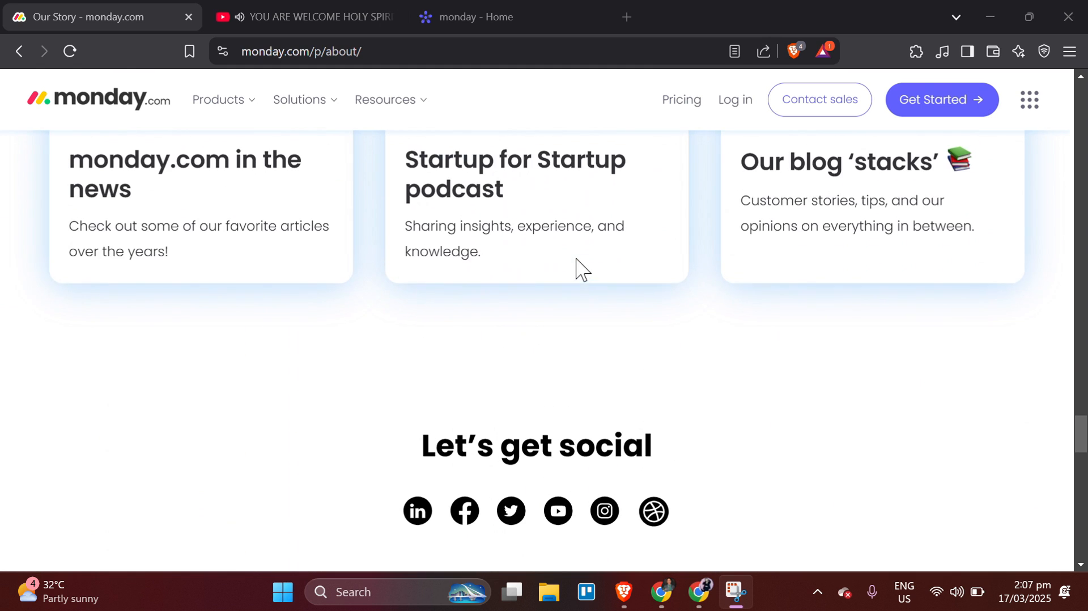
pyautogui.scroll(-4, 575, 258)
pyautogui.scroll(20, 575, 258)
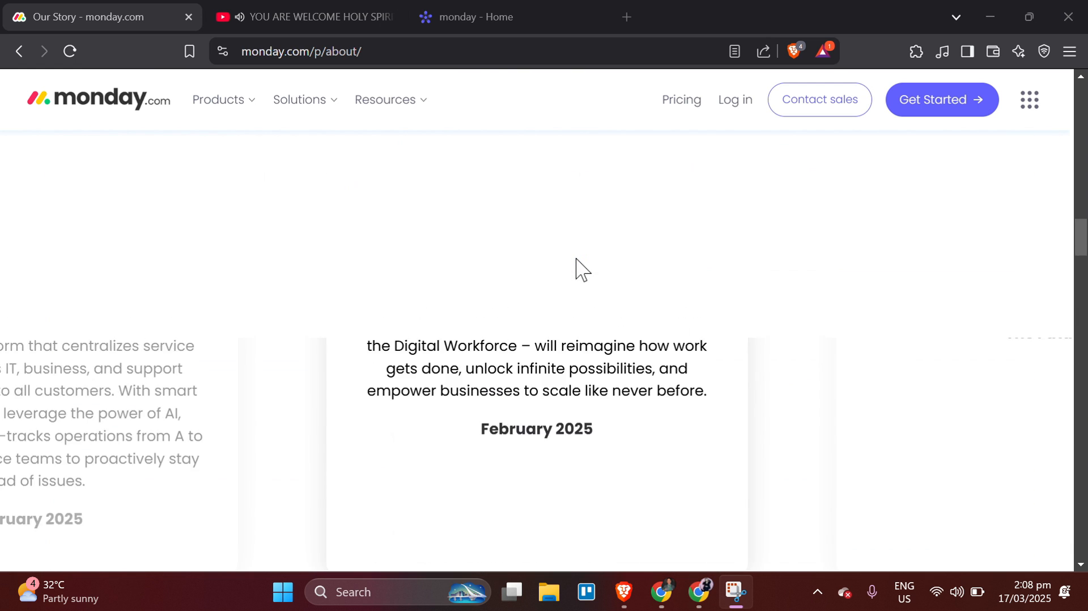
pyautogui.scroll(5, 575, 258)
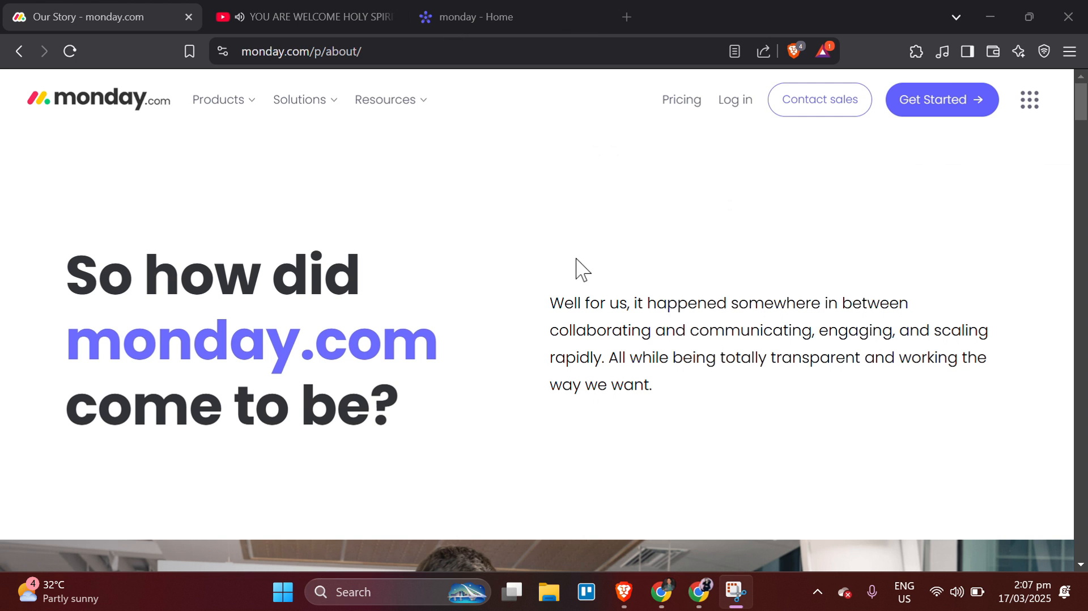
# - Review the Our Story page again, from the introduction through the company numbers, culture and values to Get to know us better
pyautogui.scroll(-4, 576, 257)
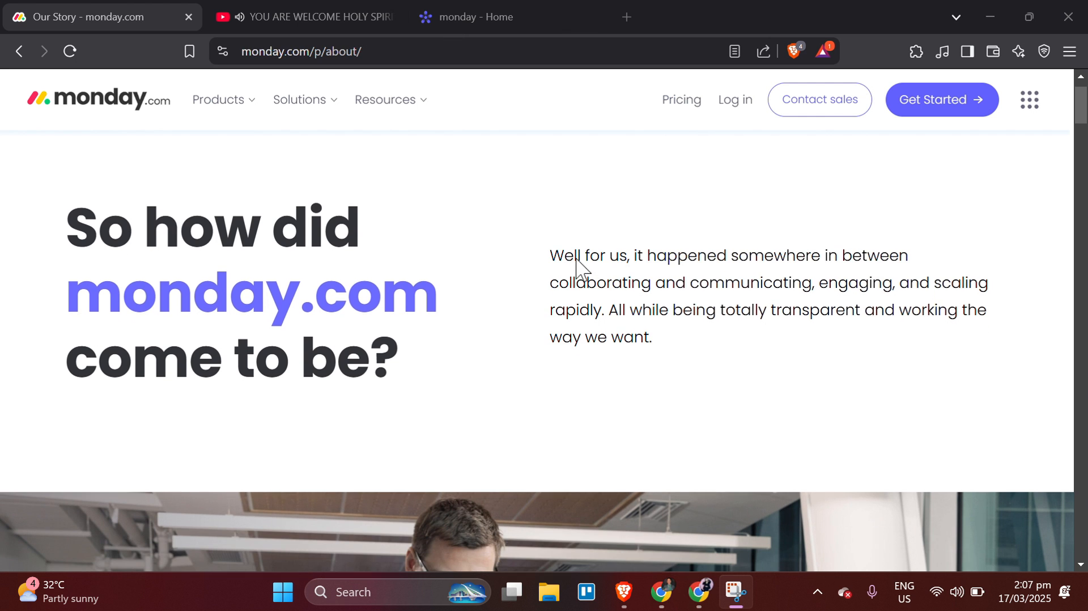
pyautogui.scroll(-5, 575, 257)
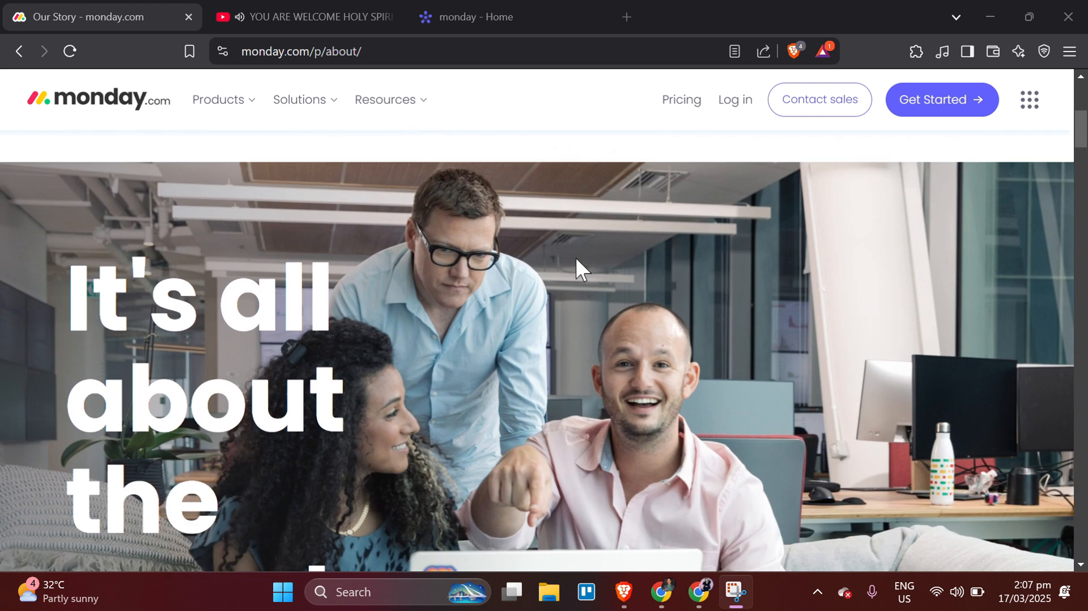
pyautogui.scroll(-6, 575, 257)
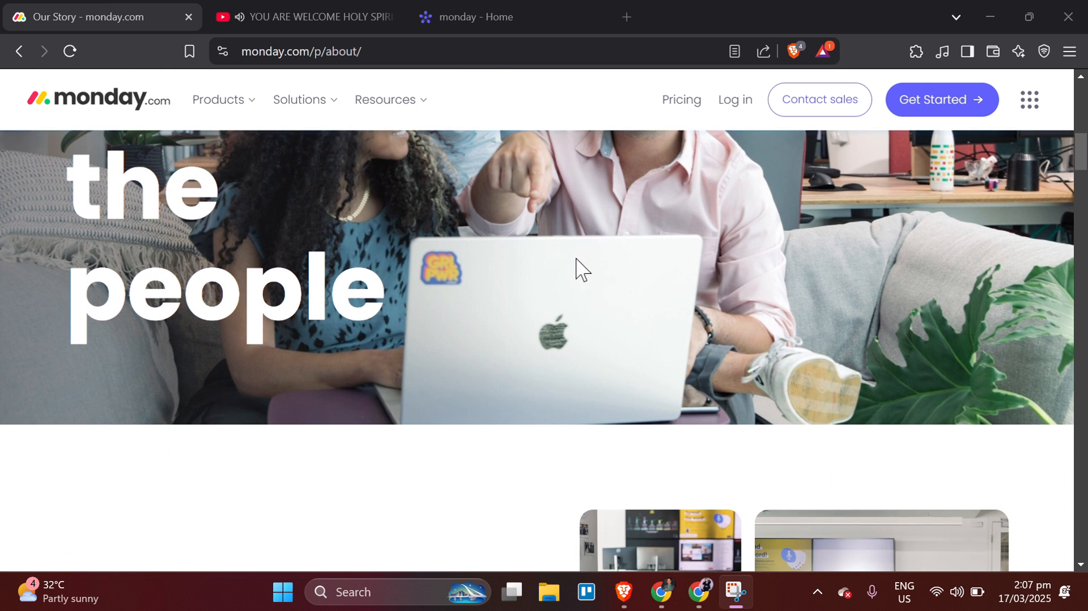
pyautogui.scroll(-6, 575, 258)
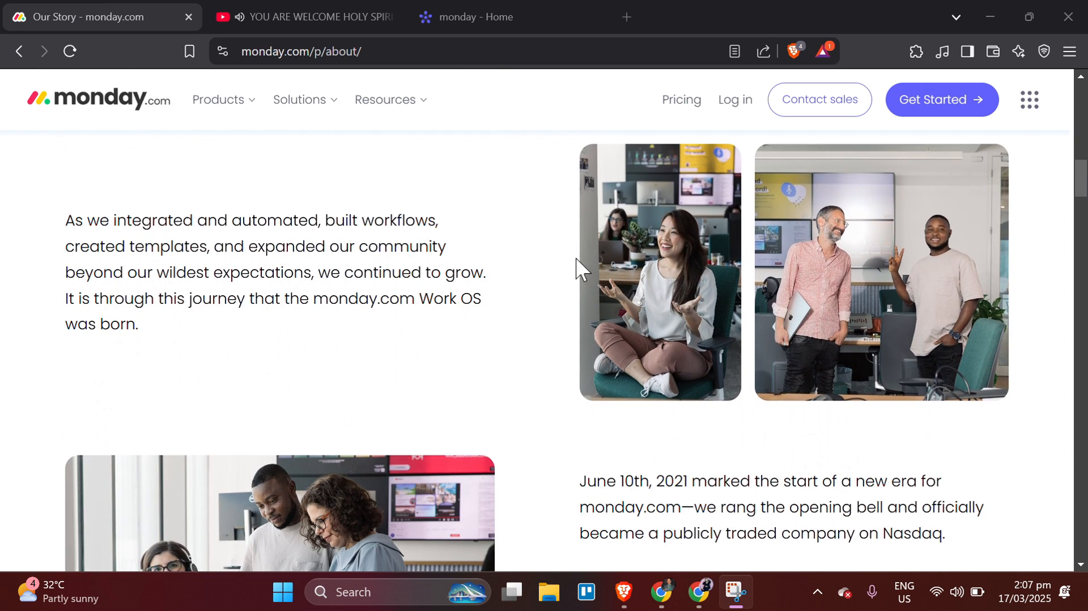
pyautogui.scroll(-7, 576, 259)
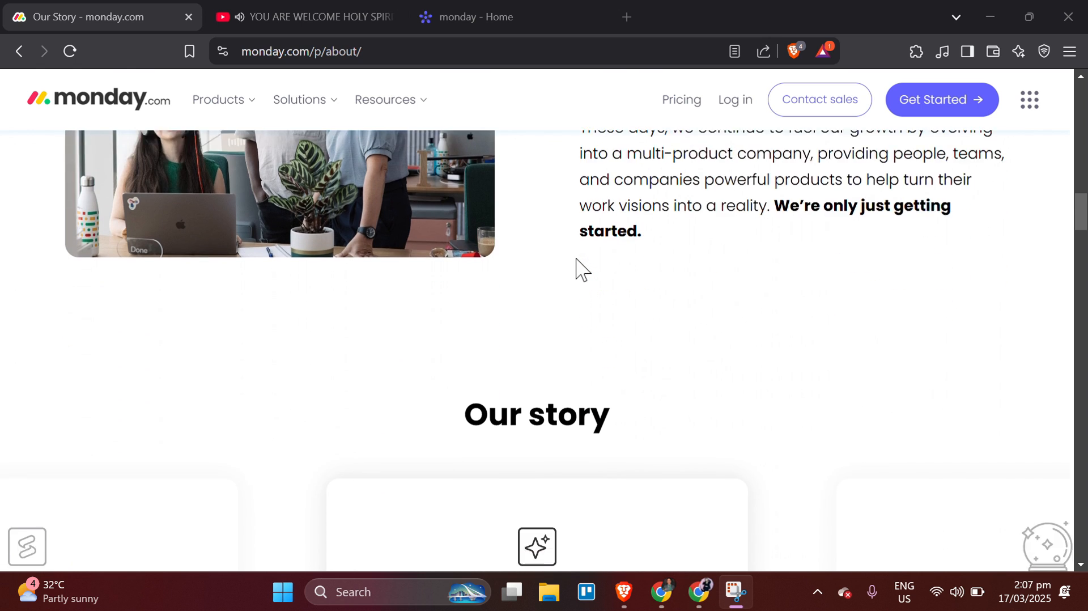
pyautogui.scroll(-10, 575, 259)
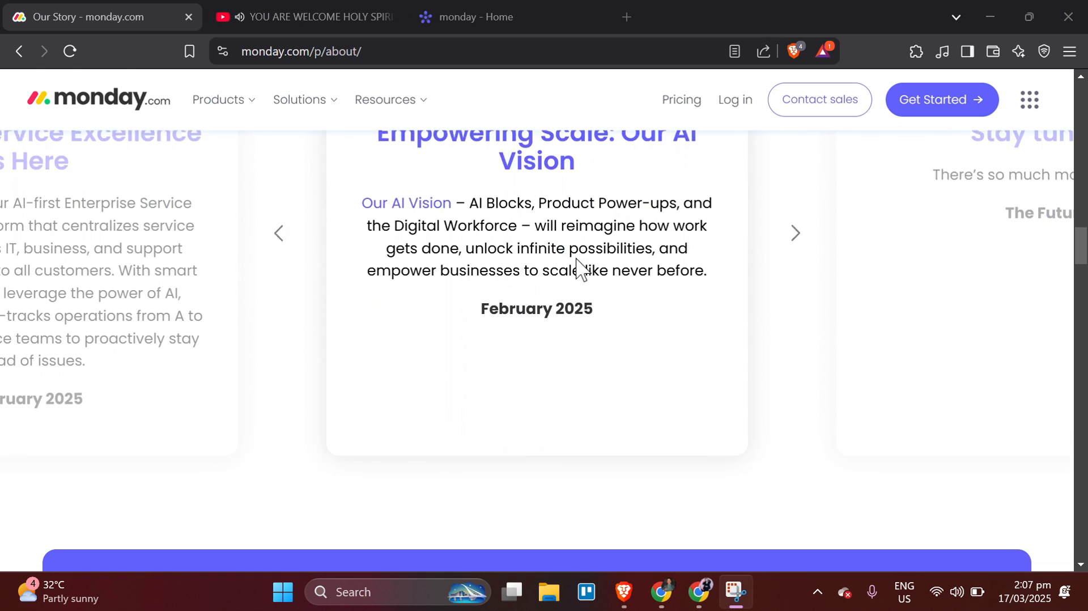
pyautogui.scroll(-4, 574, 255)
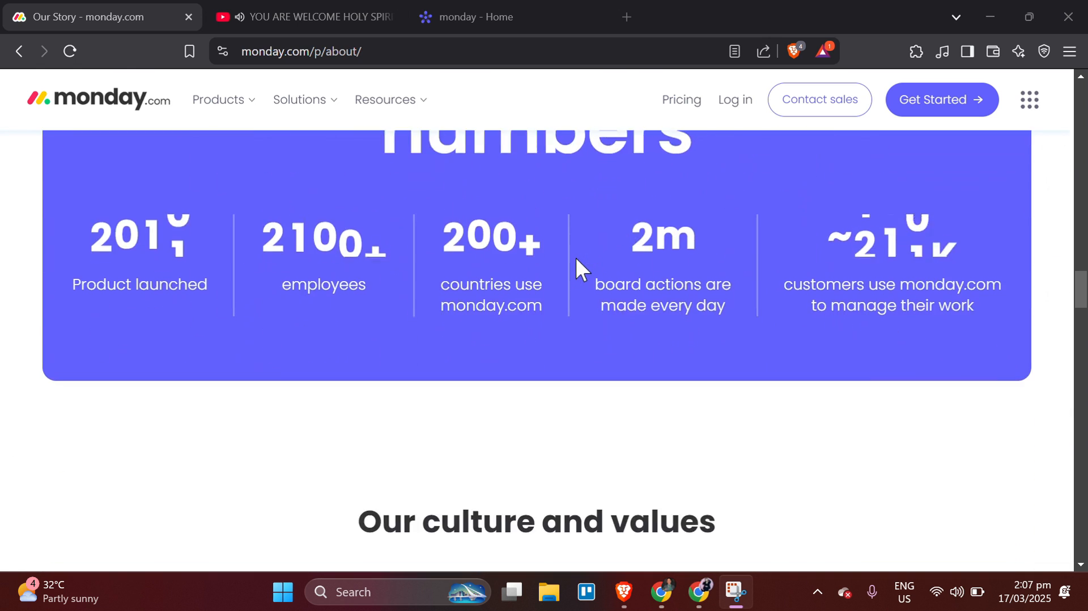
pyautogui.scroll(1, 575, 255)
pyautogui.scroll(-6, 575, 259)
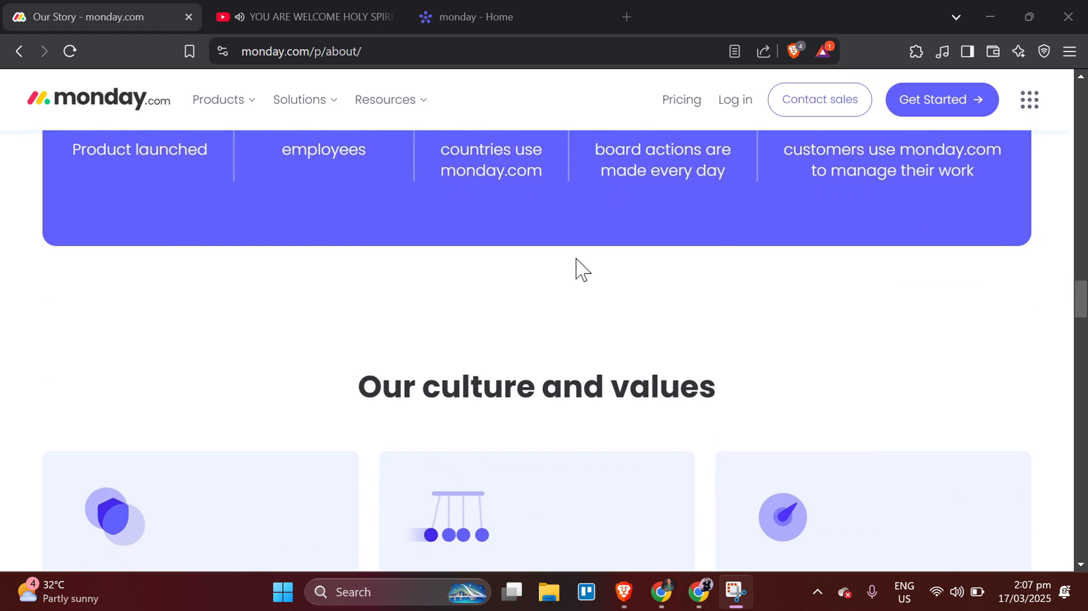
pyautogui.scroll(-13, 576, 258)
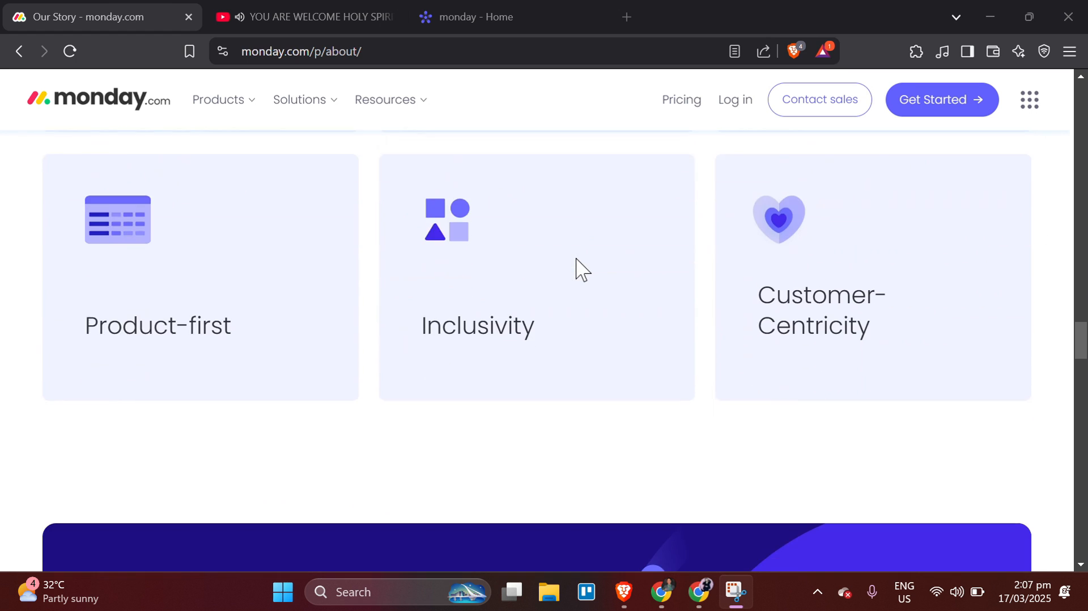
pyautogui.scroll(-13, 576, 259)
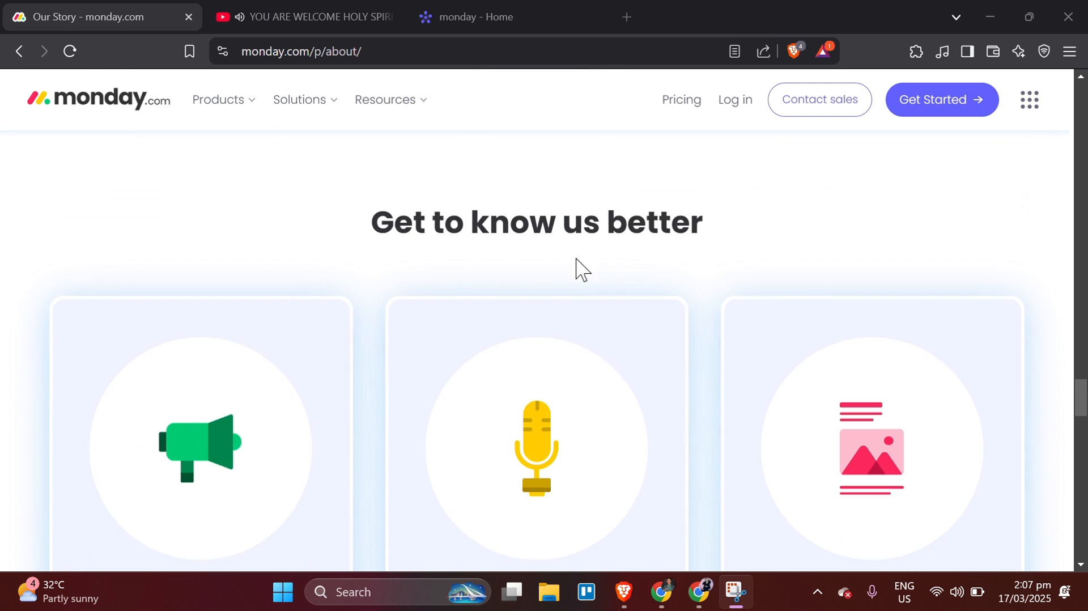
# - Examine the rest of the Our Story page from the social section to the footer links, and return to its opening section
pyautogui.scroll(-14, 576, 259)
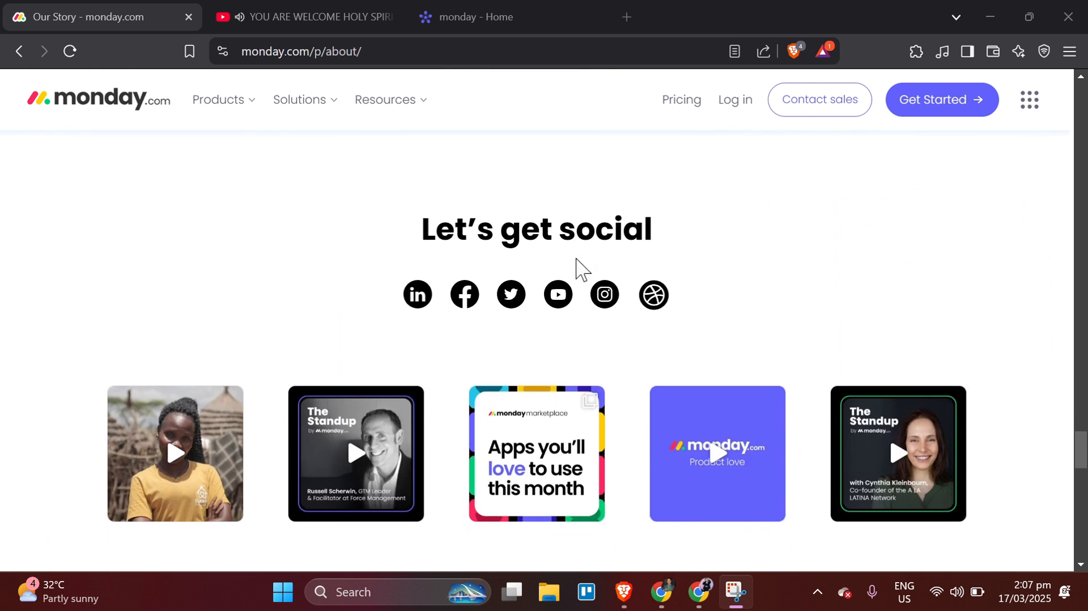
pyautogui.scroll(-12, 575, 258)
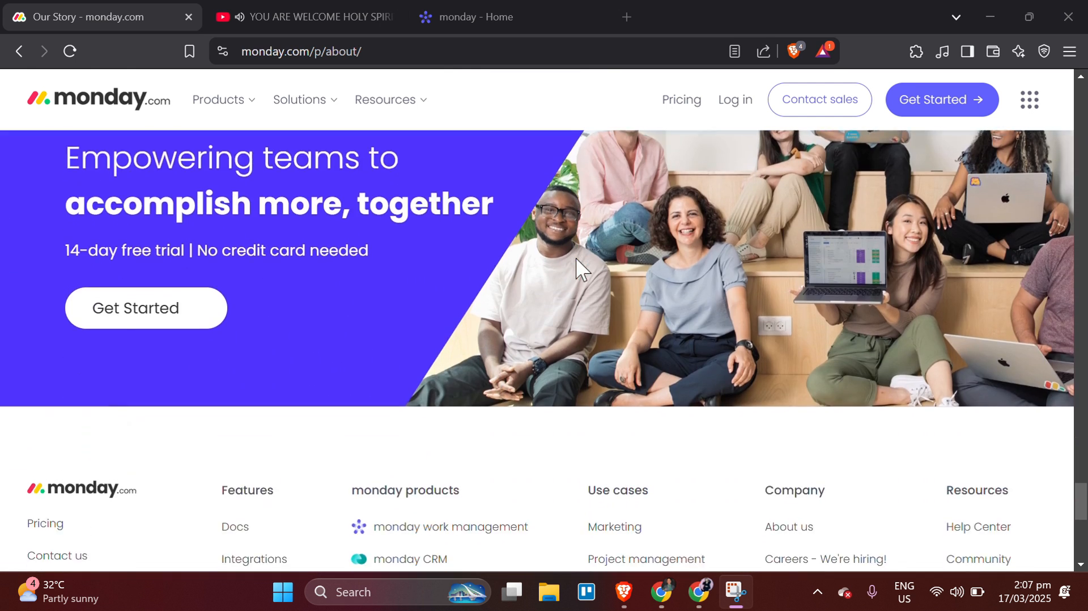
pyautogui.scroll(9, 576, 258)
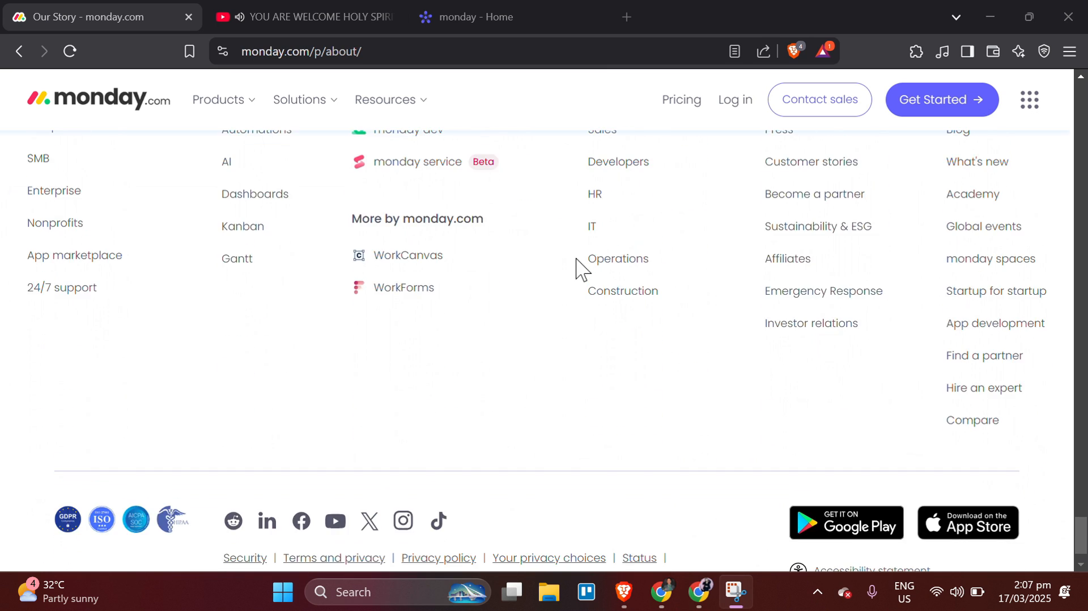
pyautogui.scroll(2, 575, 256)
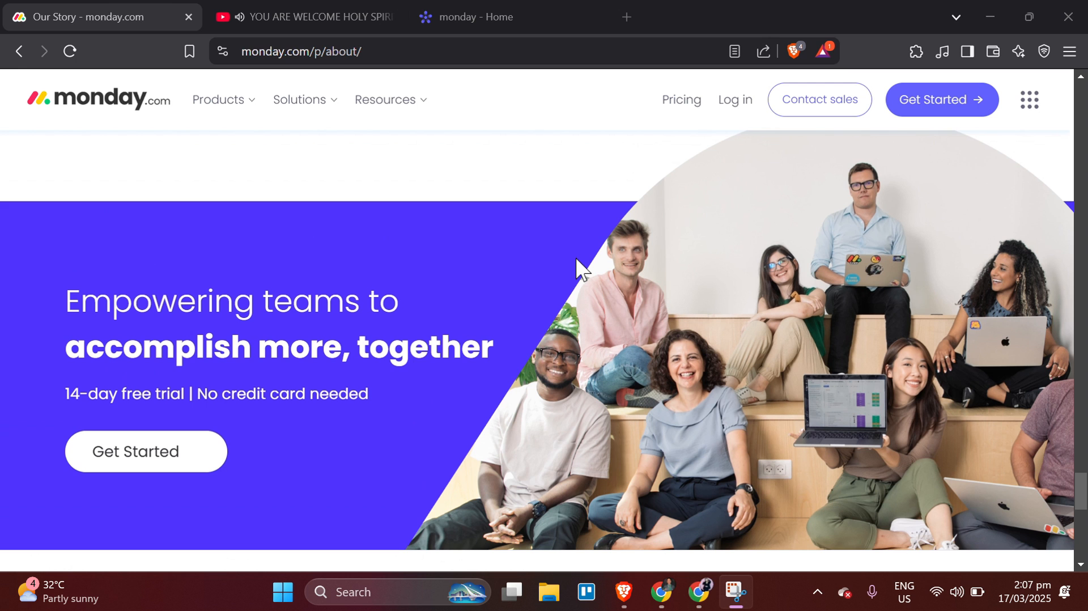
pyautogui.scroll(10, 576, 257)
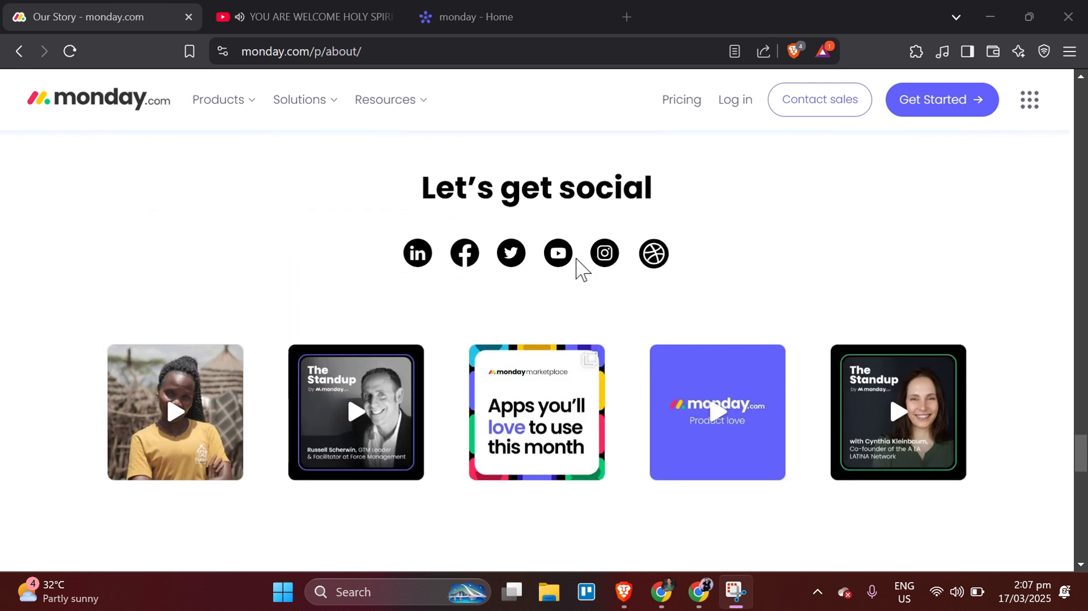
pyautogui.scroll(-3, 575, 266)
pyautogui.scroll(20, 577, 269)
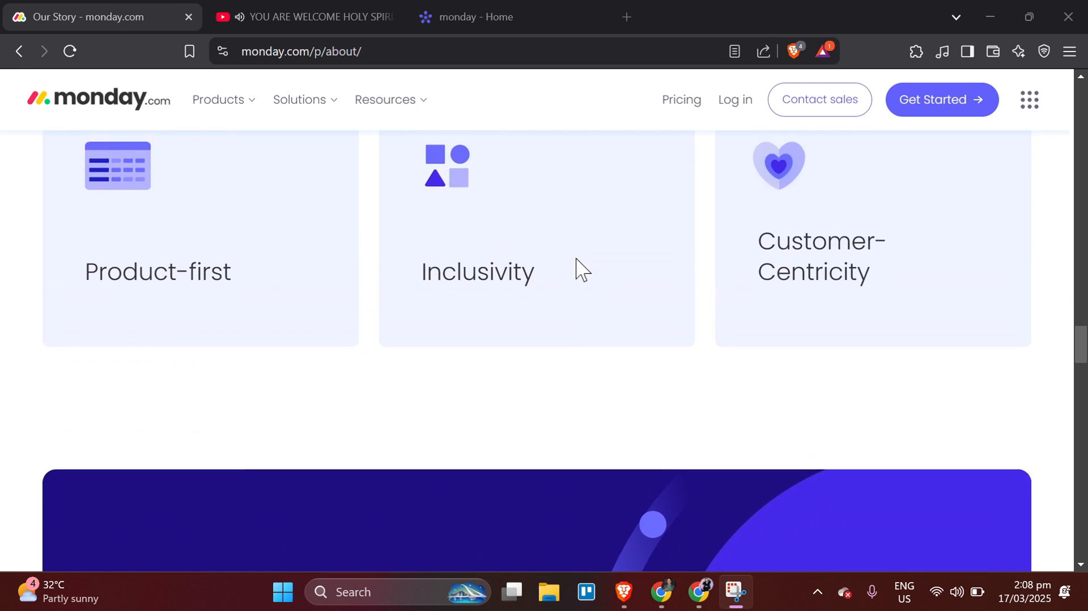
pyautogui.scroll(5, 576, 258)
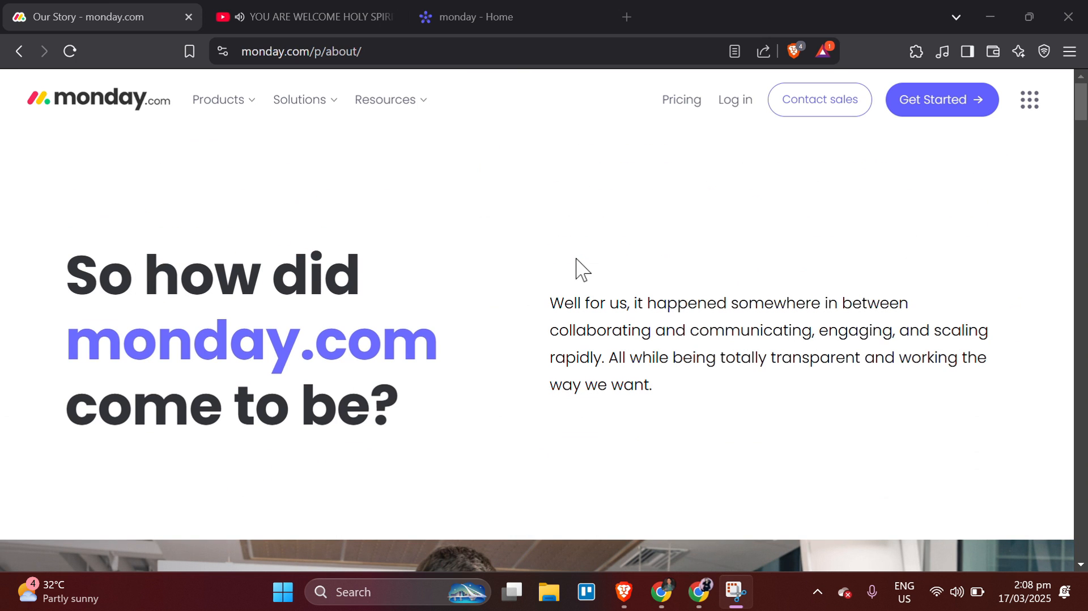